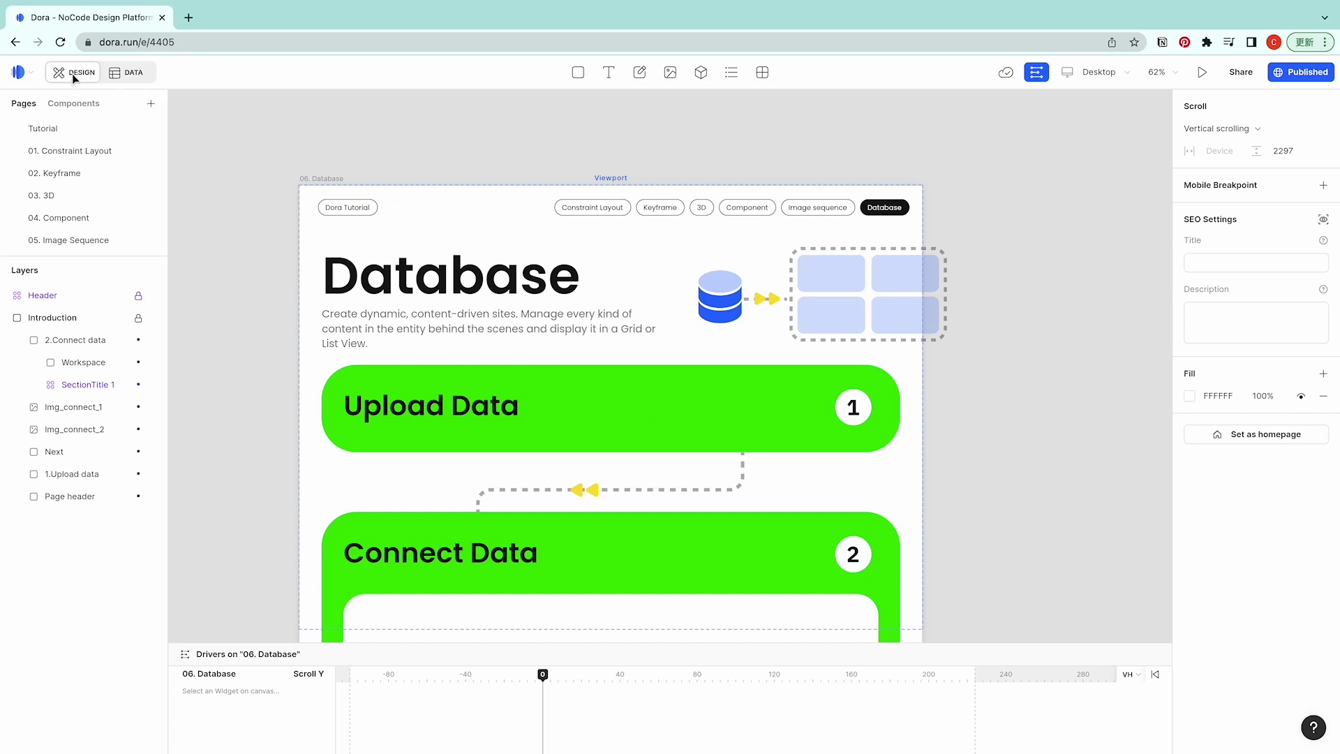
On the data side, add a new entity and give it a File-type property named images.
{"action": "left_click", "coordinate": [131, 74]}
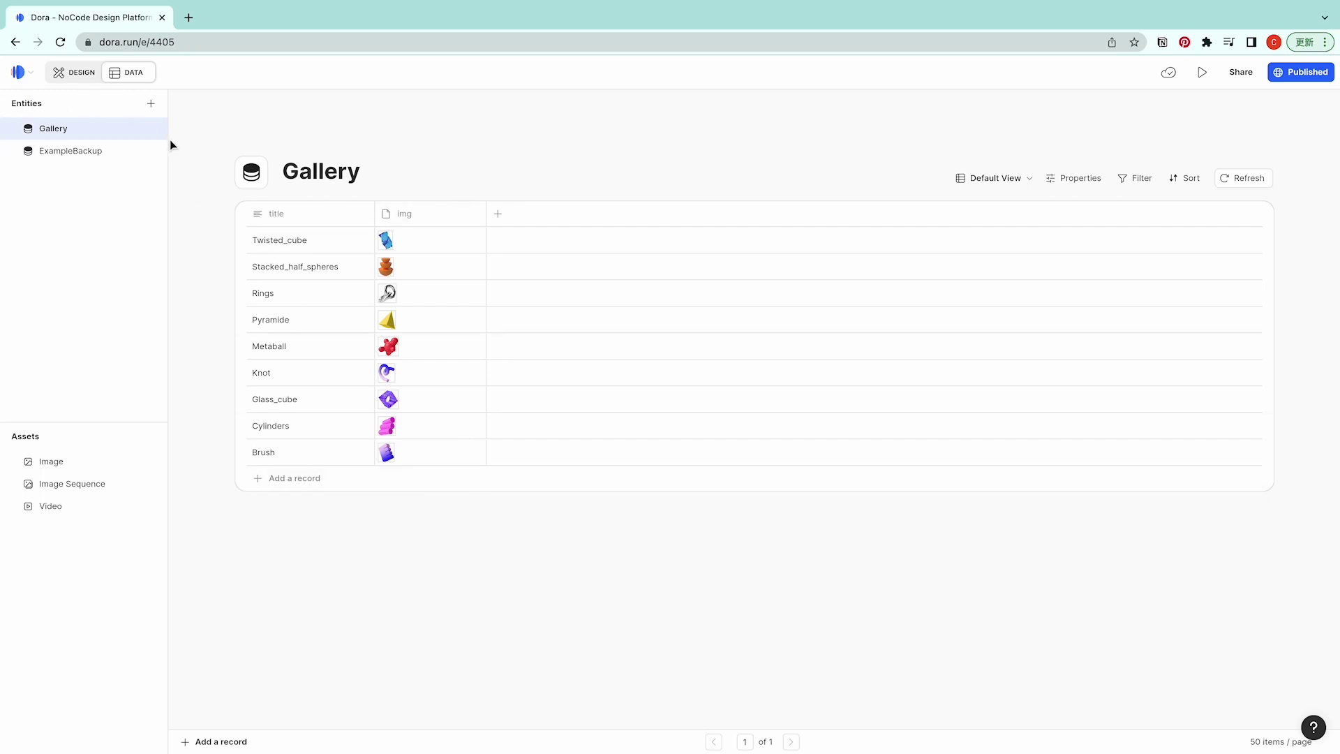
{"action": "left_click", "coordinate": [151, 105]}
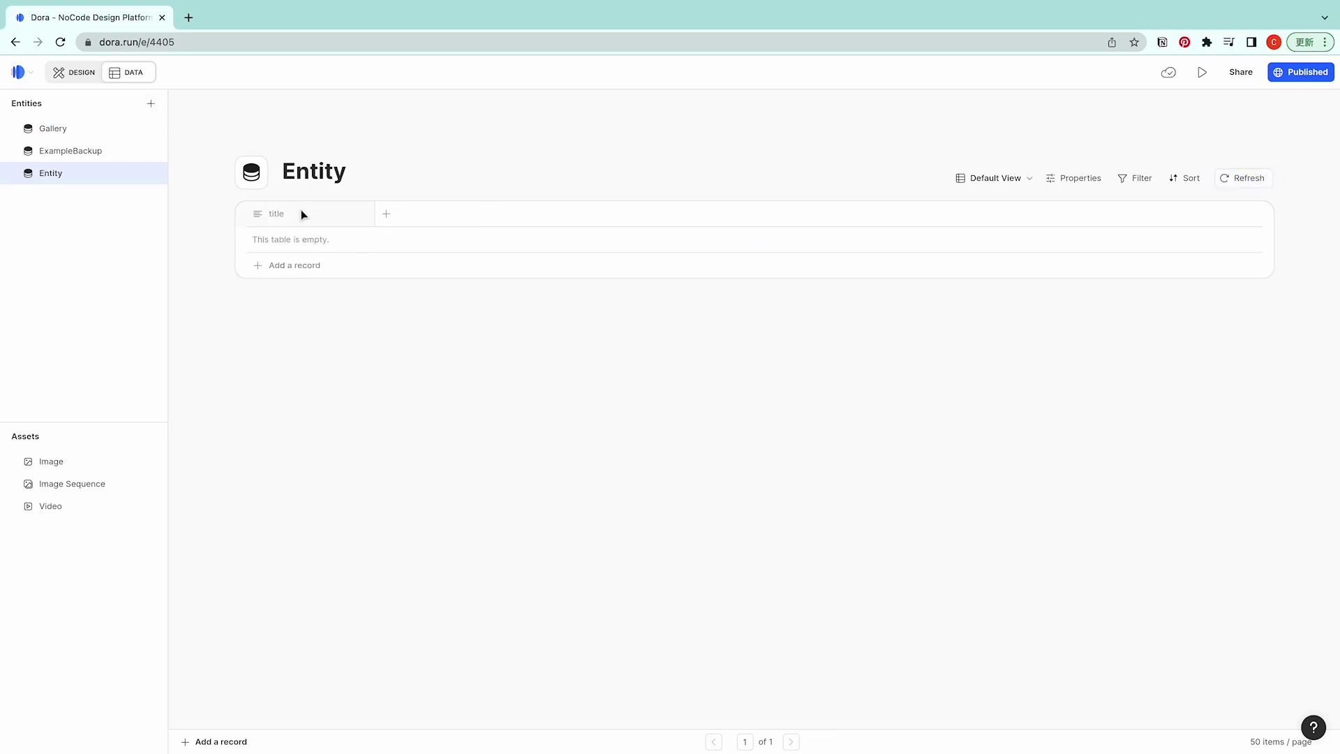
{"action": "left_click", "coordinate": [387, 214]}
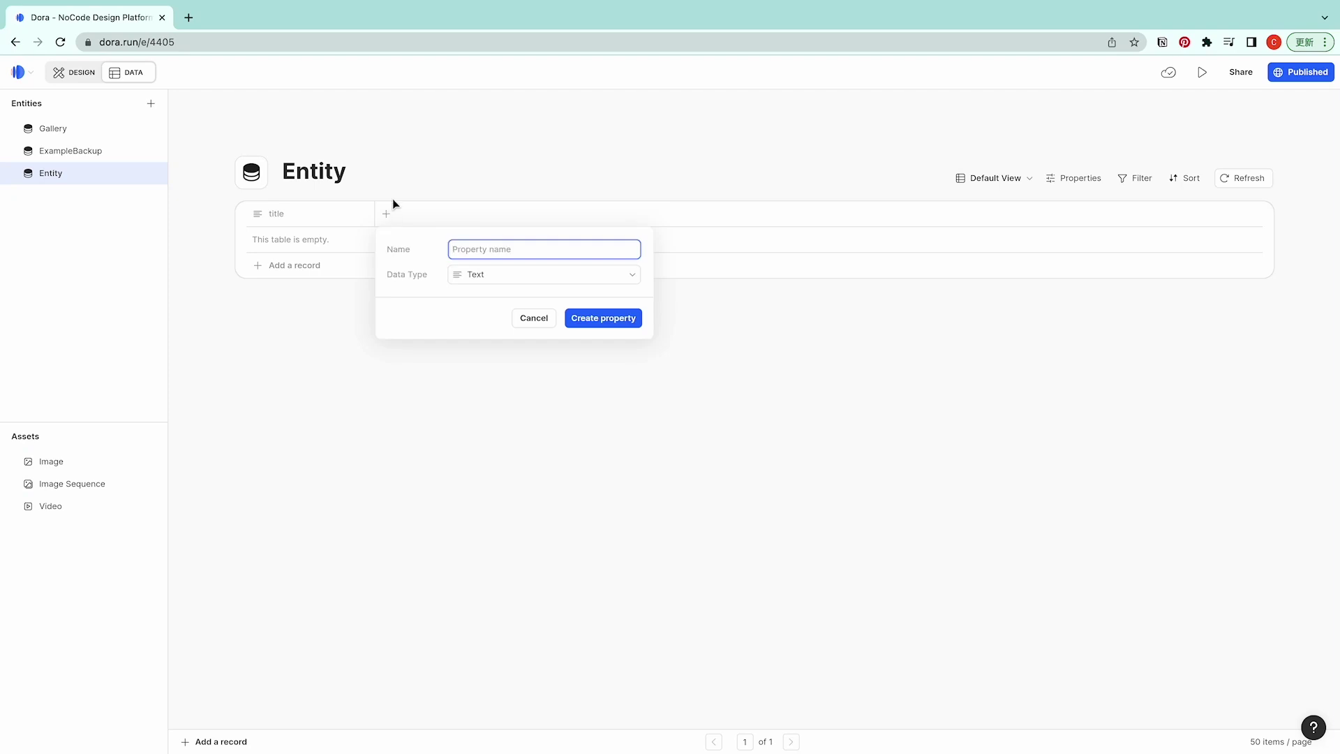
{"action": "type", "text": "images"}
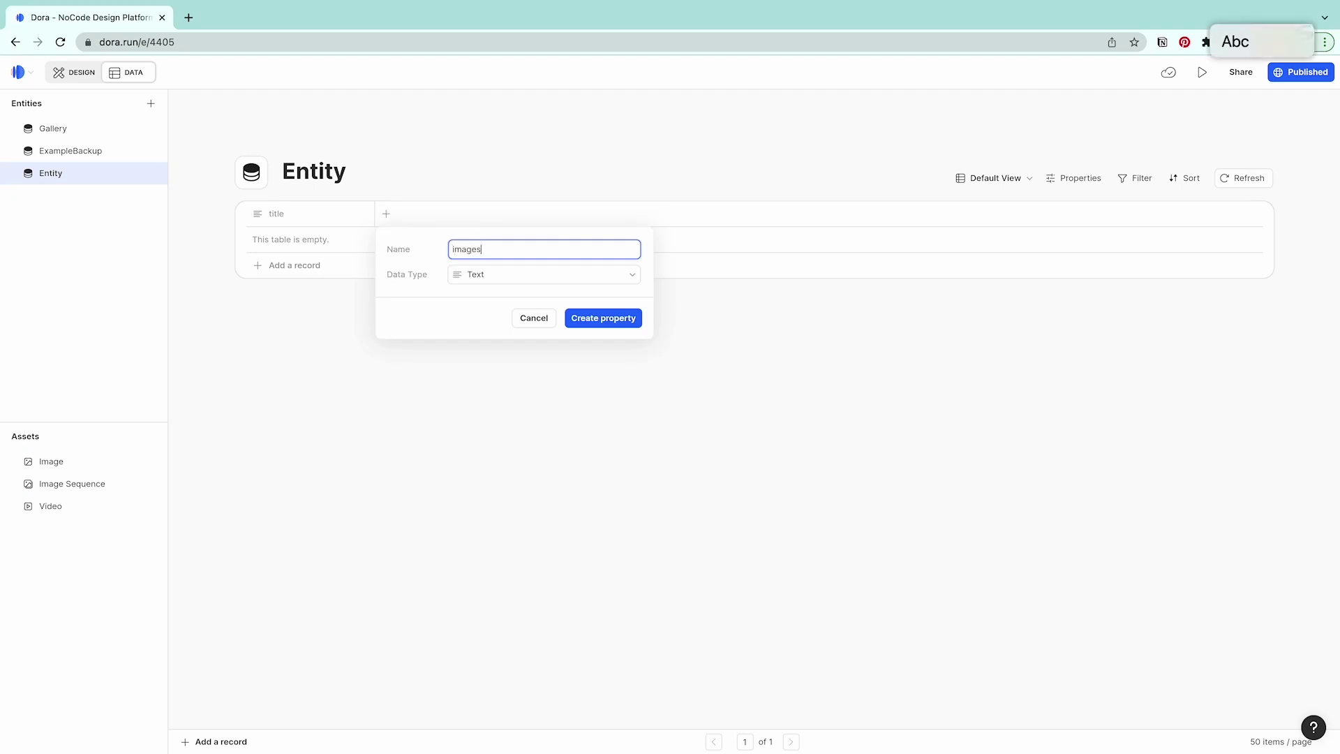
{"action": "left_click", "coordinate": [483, 275]}
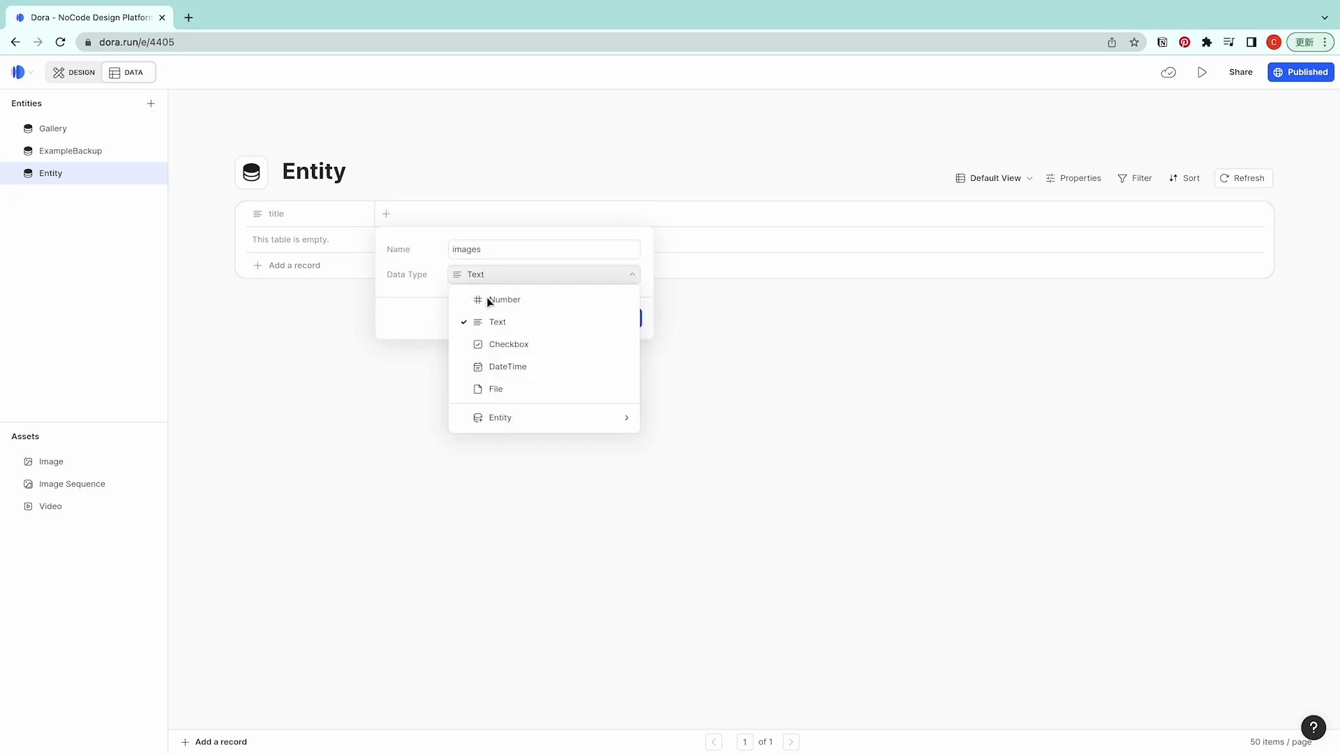
{"action": "left_click", "coordinate": [509, 390]}
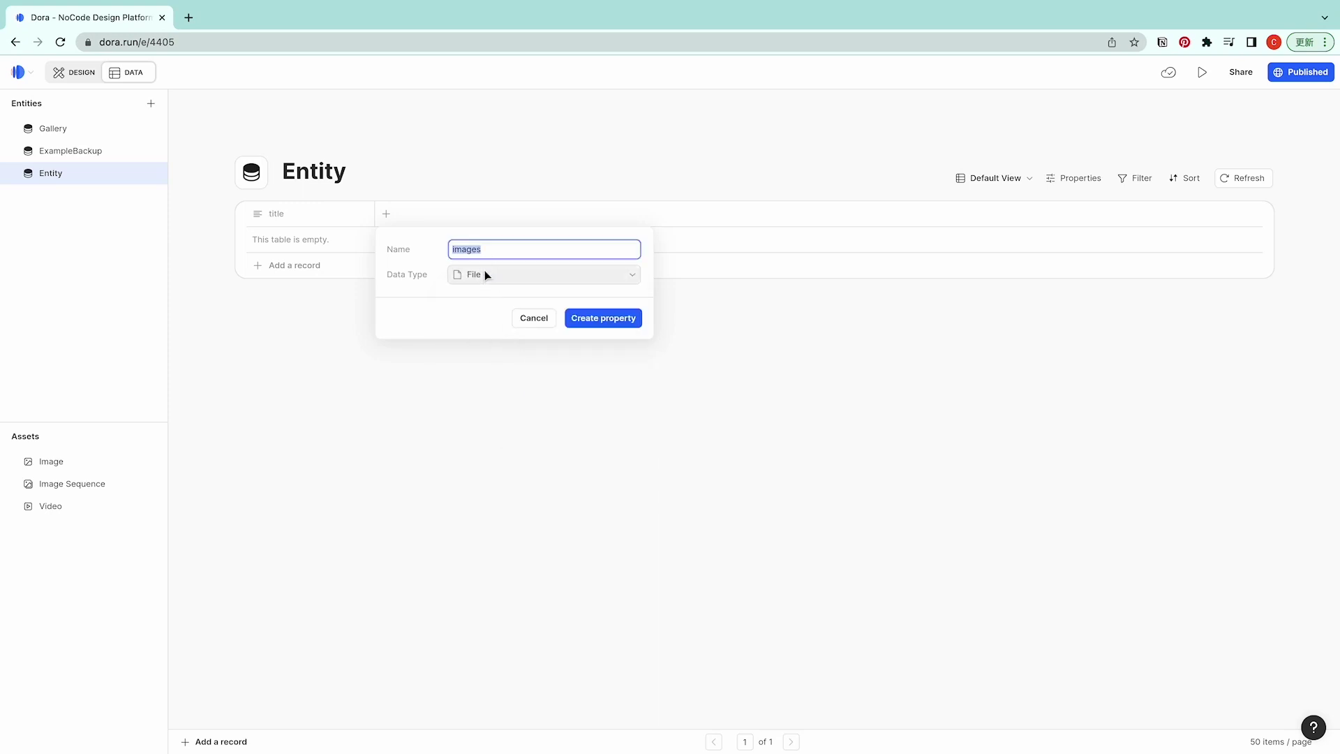
{"action": "left_click", "coordinate": [610, 317]}
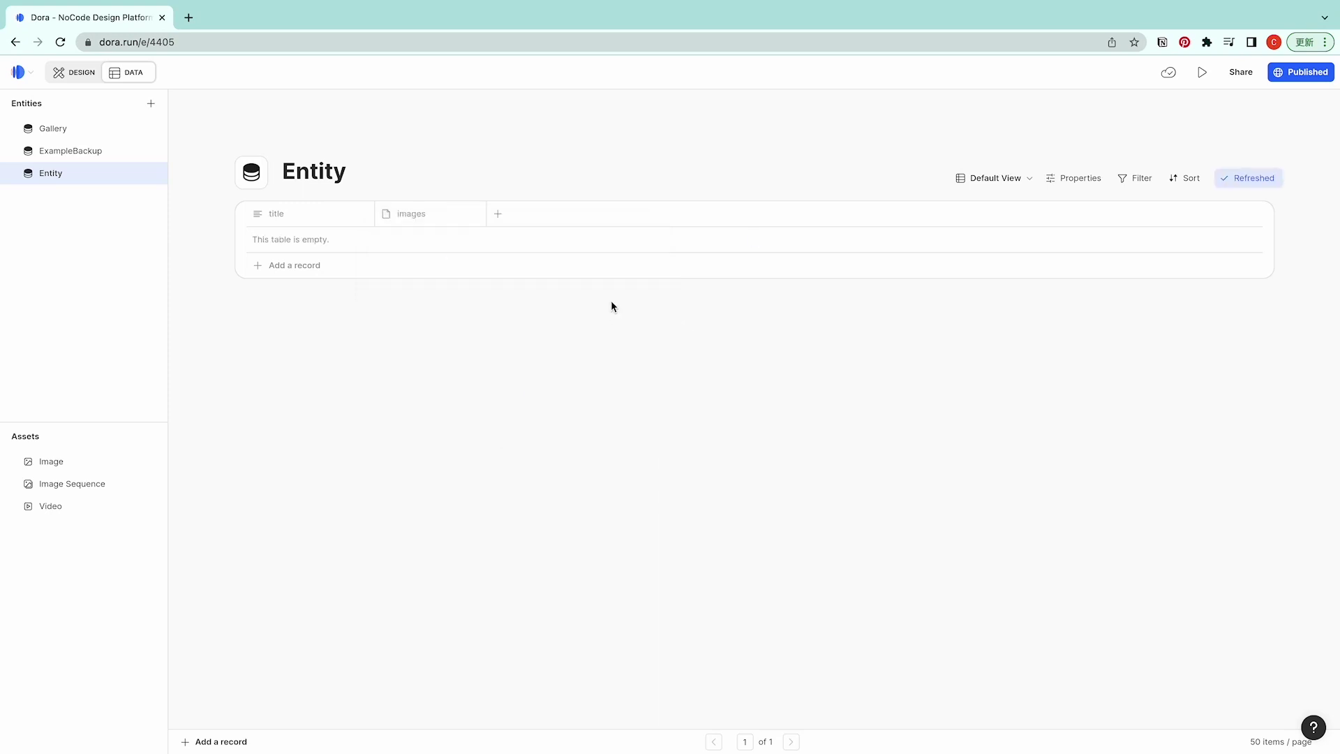
Add a Number property named sequence to Entity.
{"action": "left_click", "coordinate": [500, 215]}
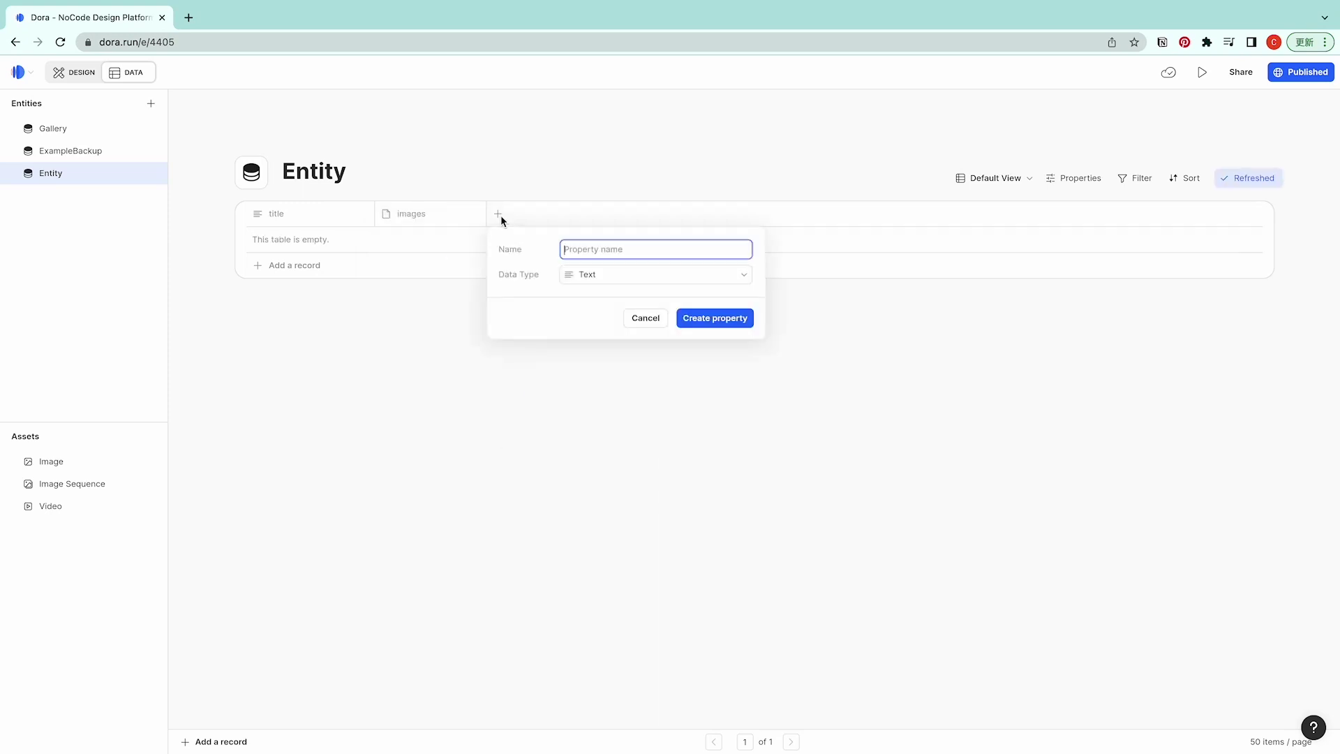
{"action": "left_click", "coordinate": [586, 274]}
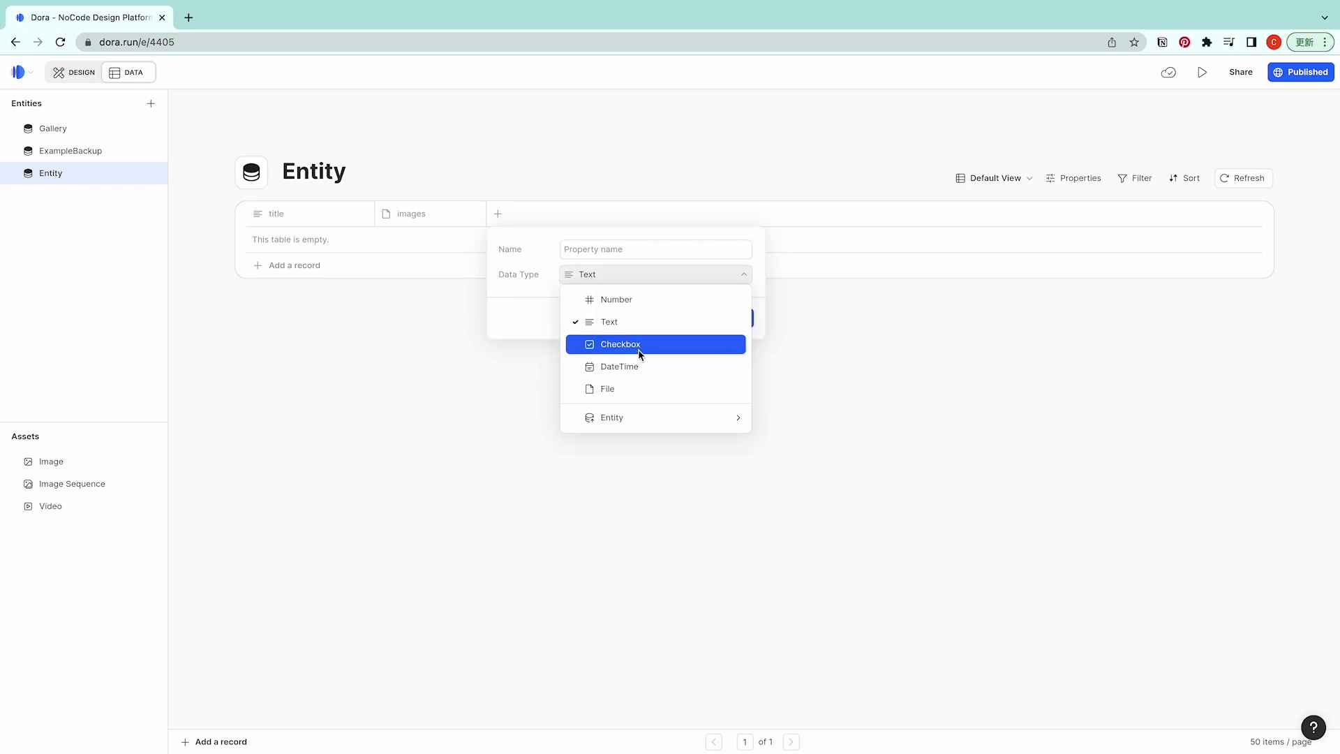
{"action": "left_click", "coordinate": [612, 301]}
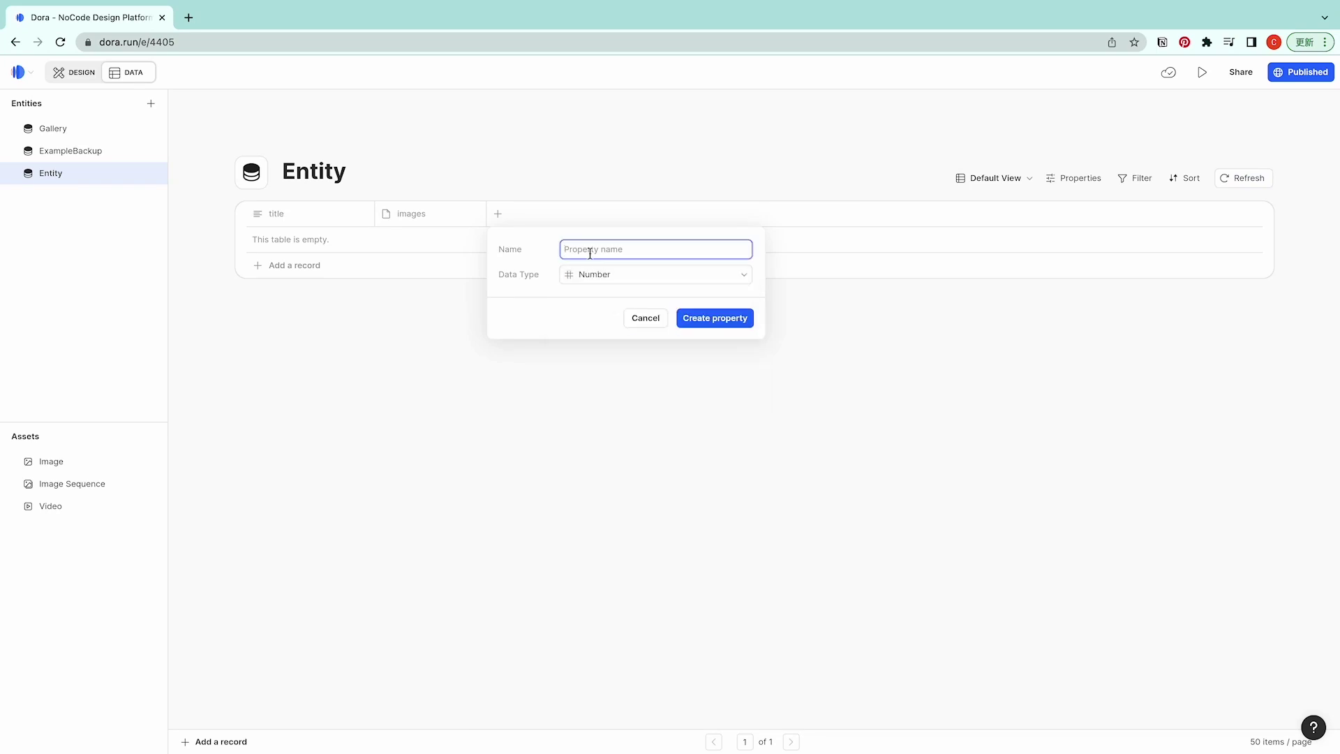
{"action": "type", "text": "sequence"}
{"action": "key", "text": "Return"}
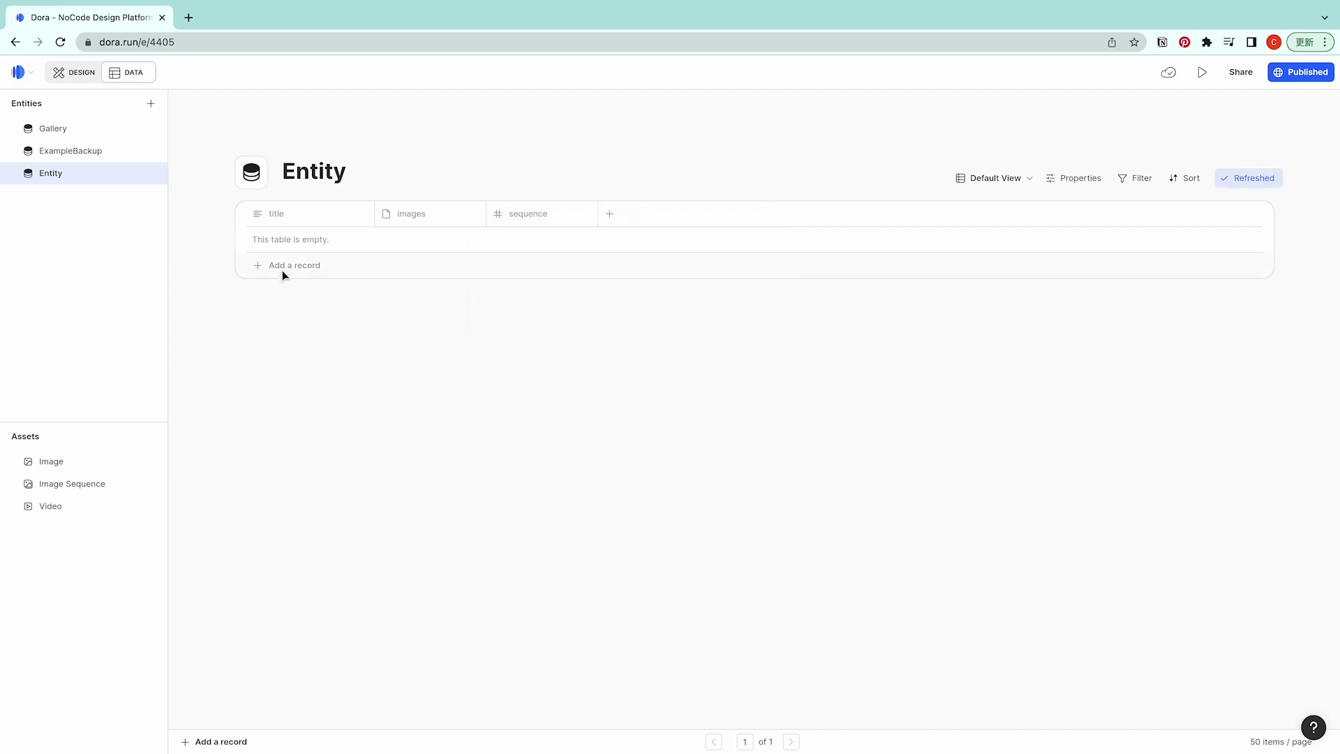
Add a record titled name1 with no image and sequence 1234.
{"action": "left_click", "coordinate": [282, 271]}
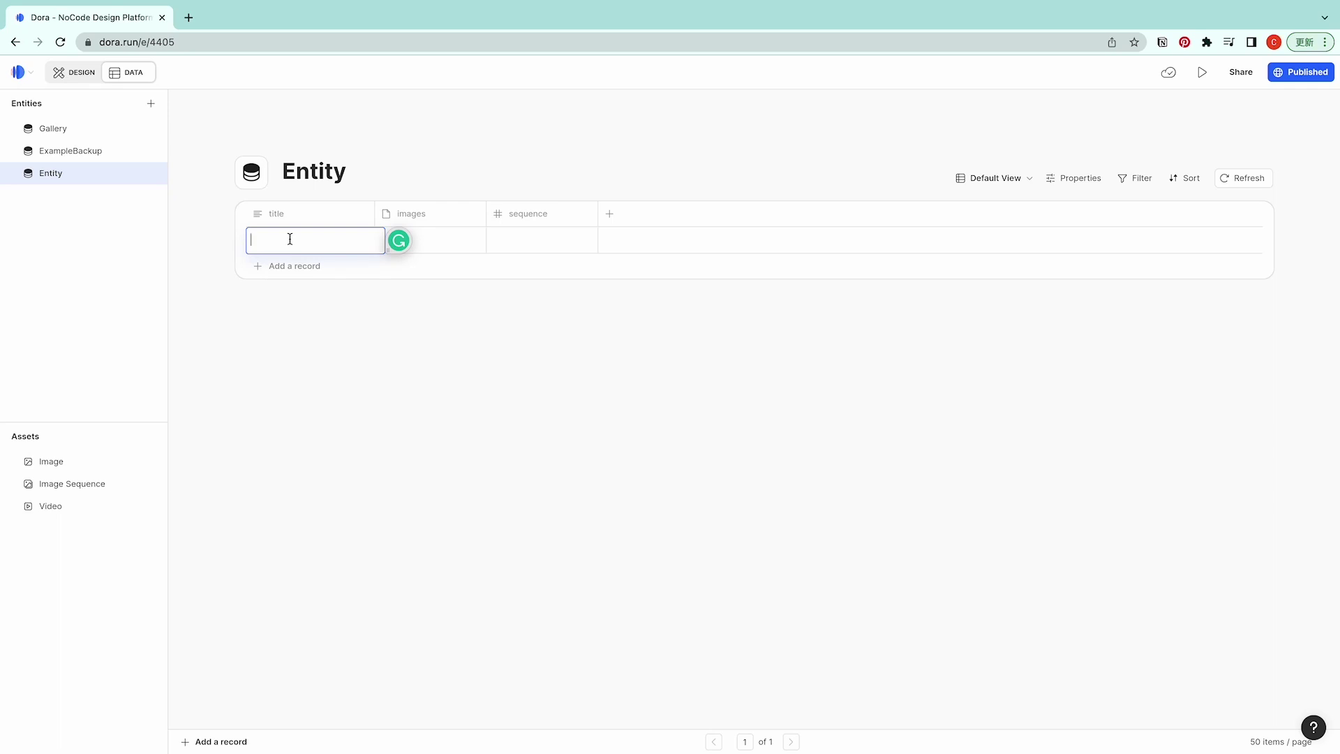
{"action": "type", "text": "name1"}
{"action": "left_click", "coordinate": [436, 244]}
{"action": "left_click", "coordinate": [428, 242]}
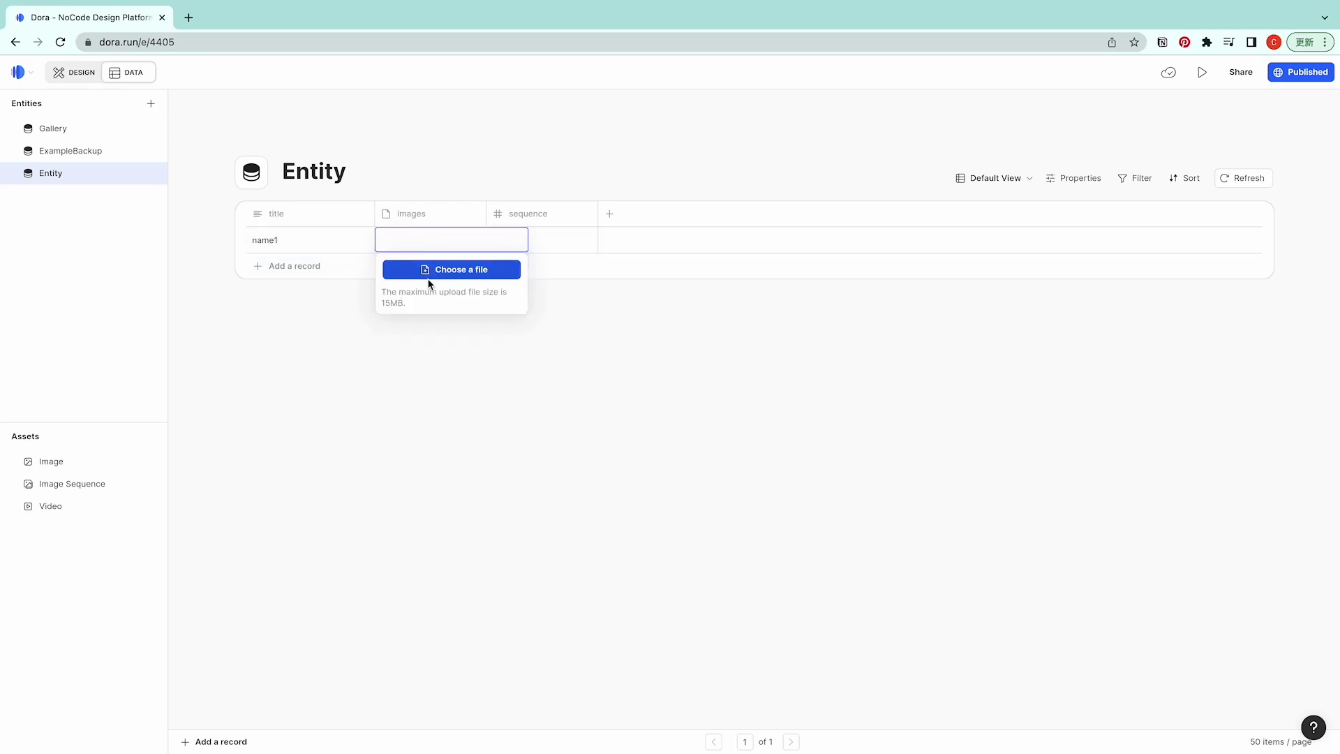
{"action": "left_click", "coordinate": [541, 236]}
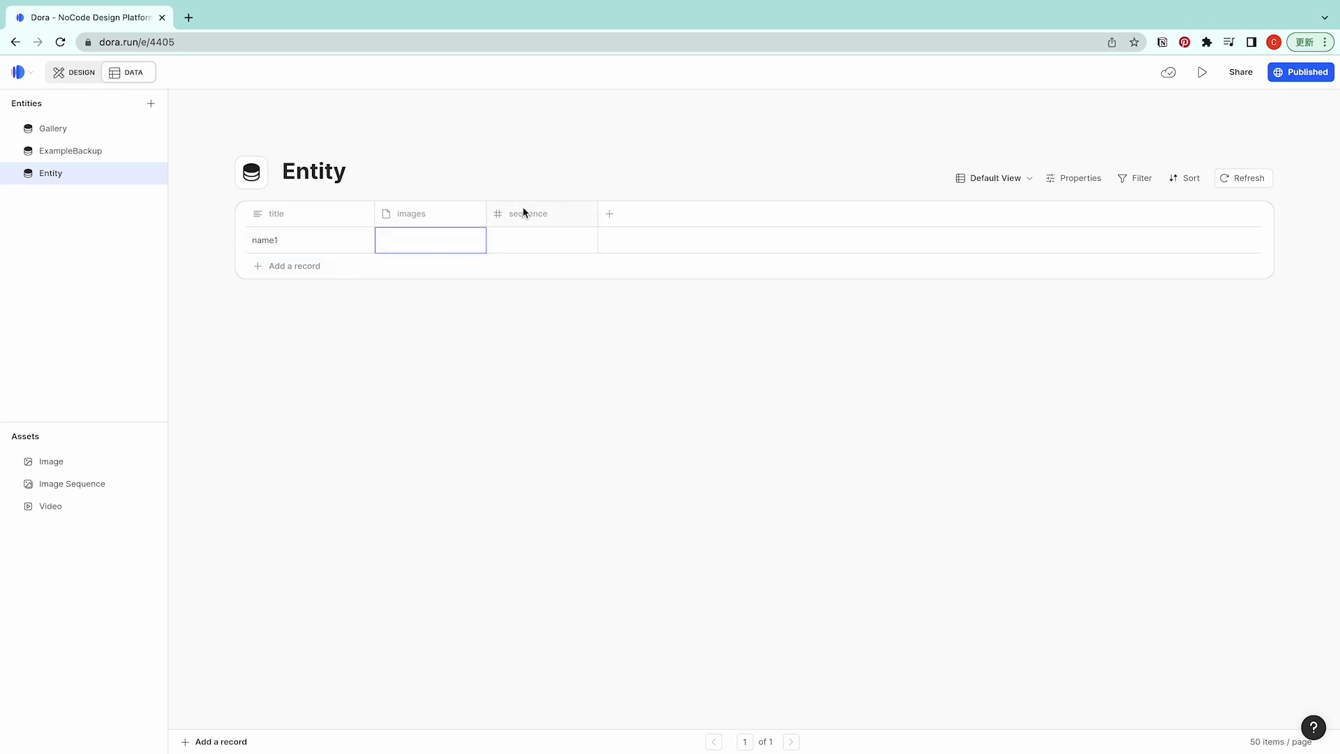
{"action": "double_click", "coordinate": [527, 240]}
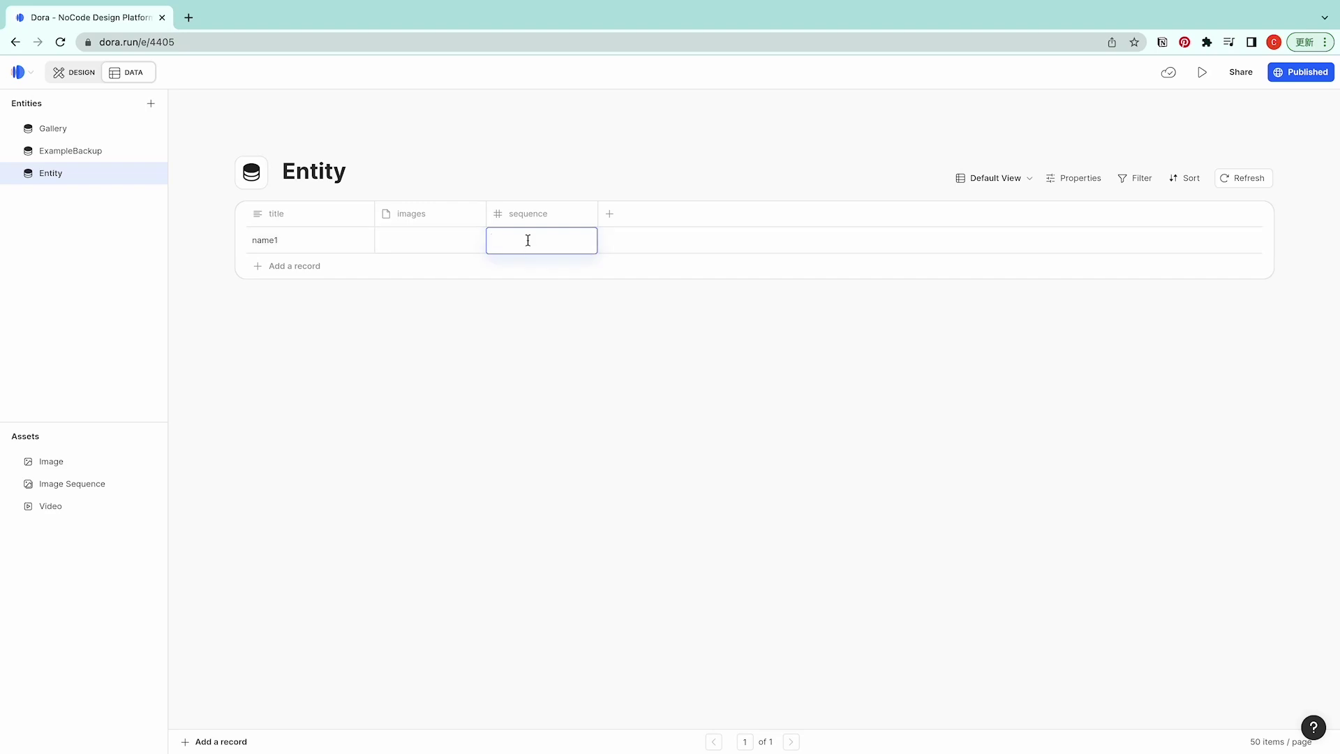
{"action": "type", "text": "1234"}
{"action": "key", "text": "Return"}
Open the Gallery entity's table and clear the stray title selection.
{"action": "left_click", "coordinate": [86, 131]}
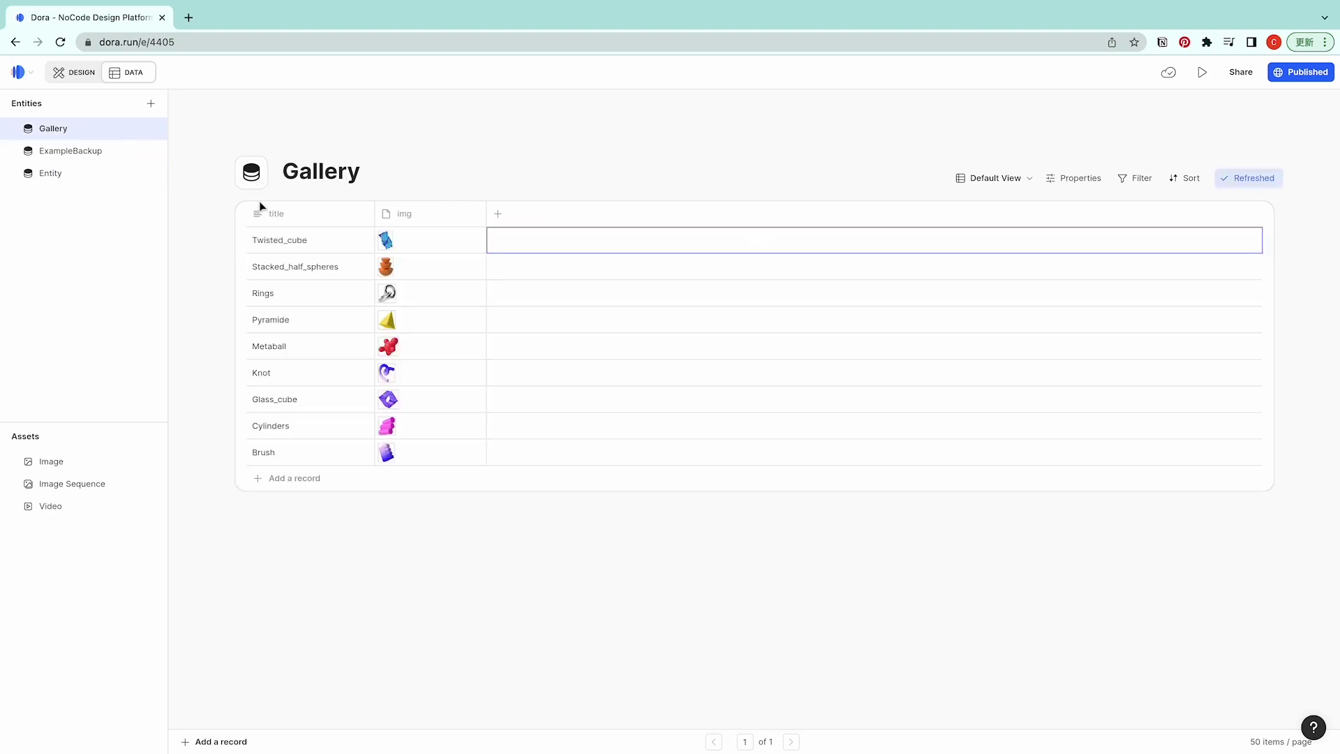
{"action": "left_click_drag", "start_coordinate": [507, 171], "coordinate": [277, 173]}
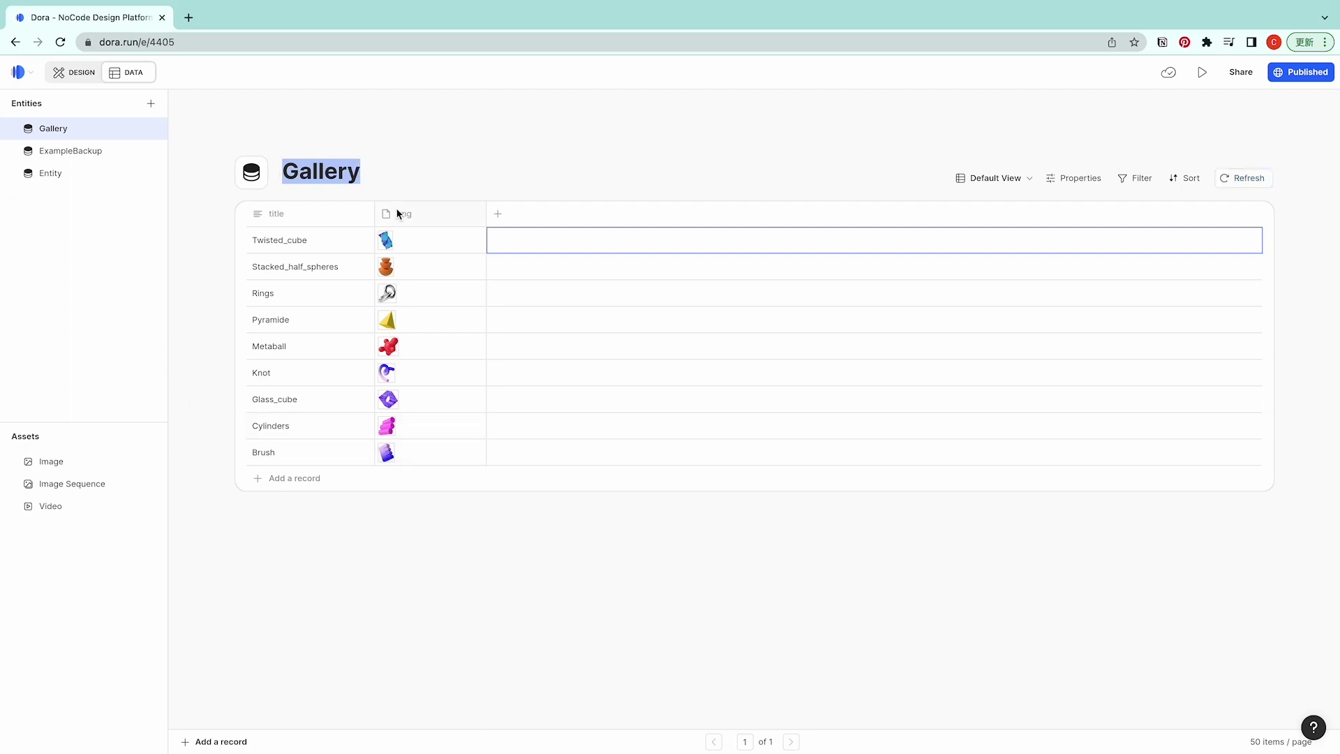
{"action": "left_click", "coordinate": [430, 154]}
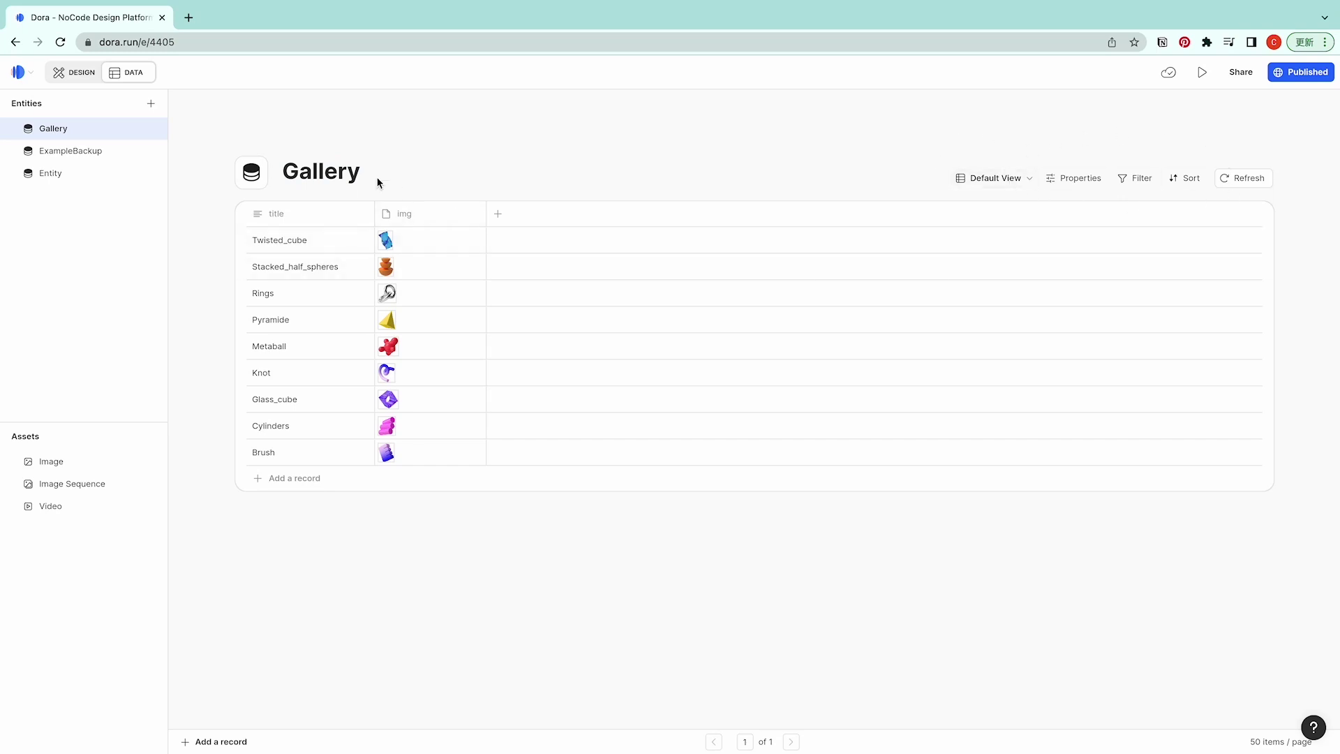
Add a Number property named sequence and fill it with 1 through 9.
{"action": "left_click", "coordinate": [499, 213]}
{"action": "type", "text": "sequence"}
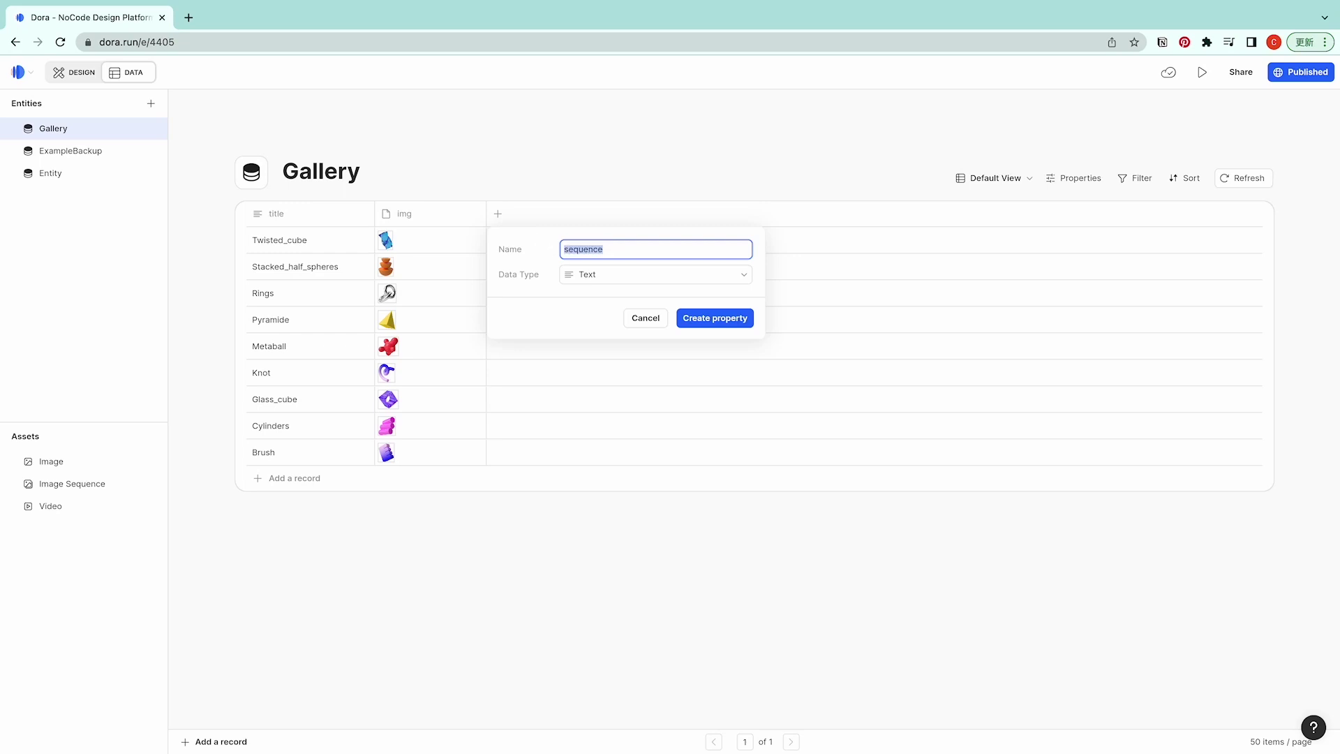
{"action": "left_click", "coordinate": [579, 274]}
{"action": "left_click", "coordinate": [616, 299]}
{"action": "left_click", "coordinate": [712, 321]}
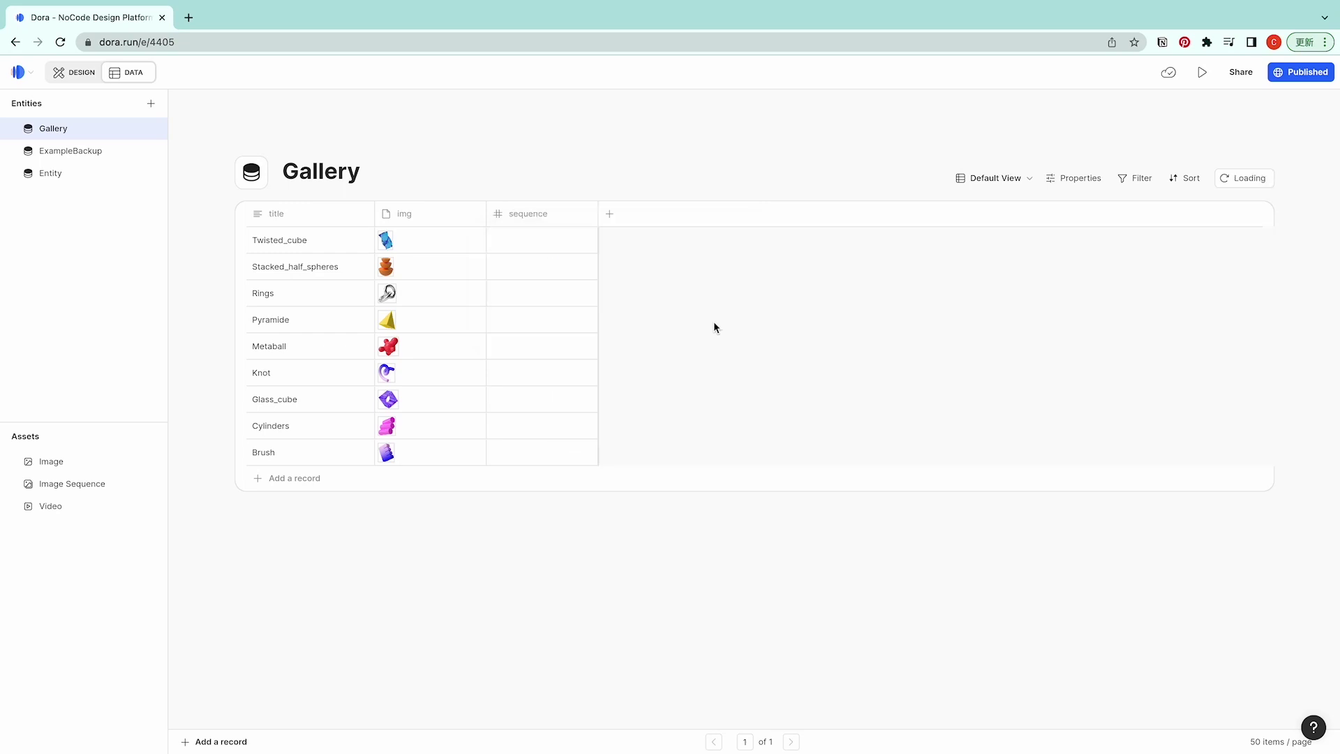
{"action": "left_click", "coordinate": [541, 240]}
{"action": "type", "text": "1 2 3 4 5 6 7 8 9"}
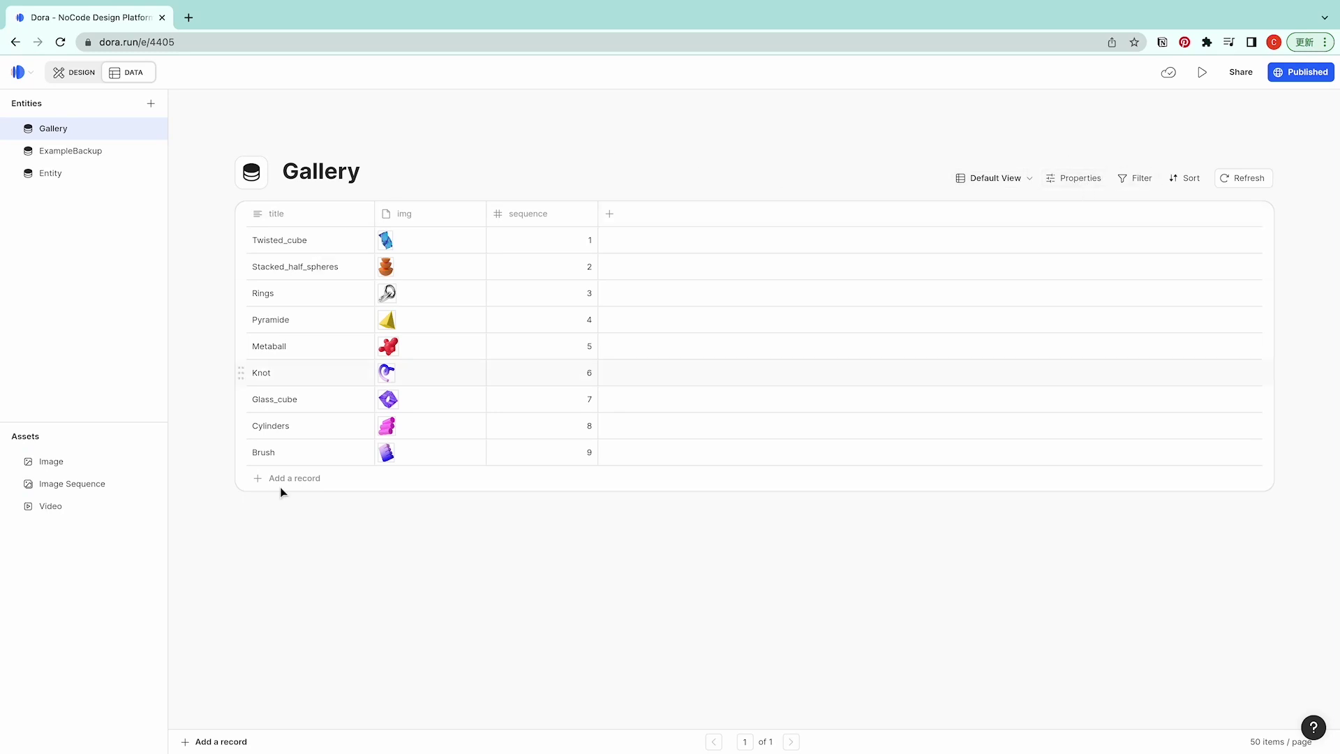
Hide the sequence column in the column settings, then show it again.
{"action": "left_click", "coordinate": [1075, 179]}
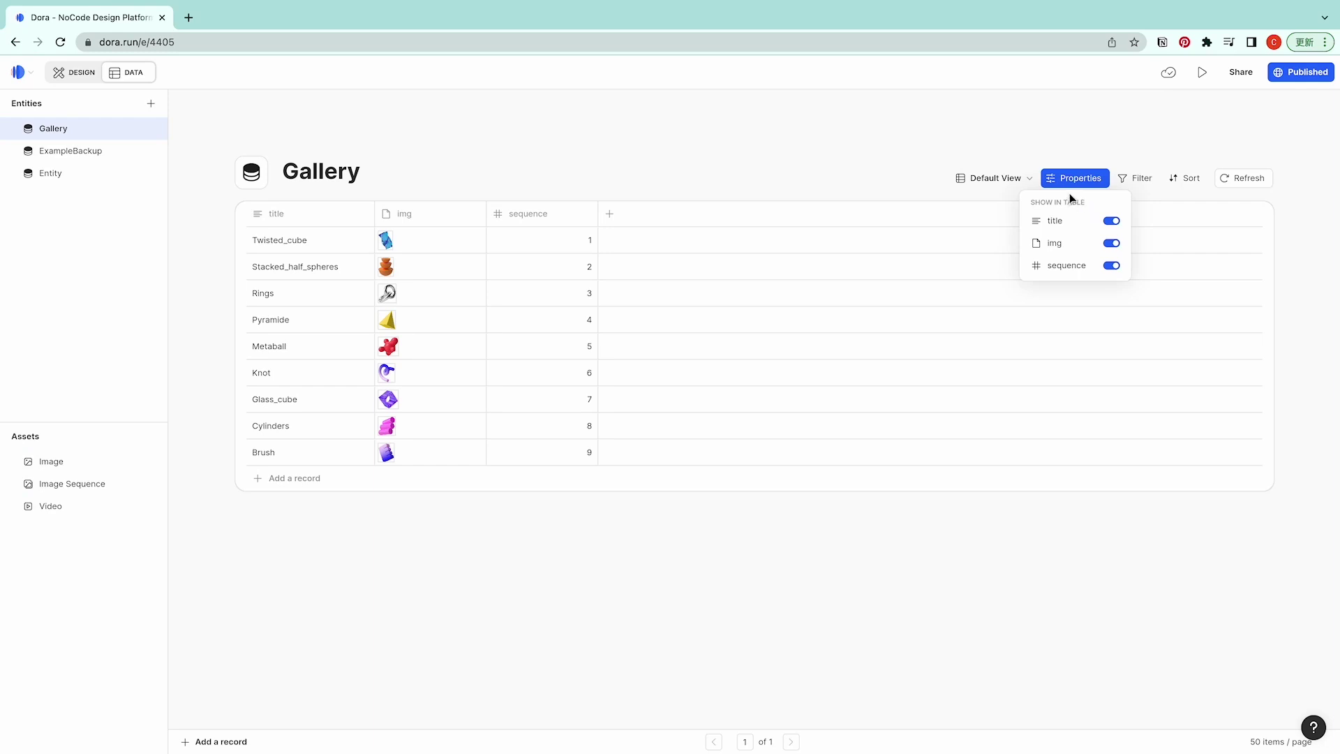
{"action": "left_click", "coordinate": [1111, 266]}
{"action": "left_click", "coordinate": [1115, 267]}
{"action": "left_click", "coordinate": [1124, 137]}
Add a Default View filter showing only records with sequence Less Than 5.
{"action": "left_click", "coordinate": [1137, 178]}
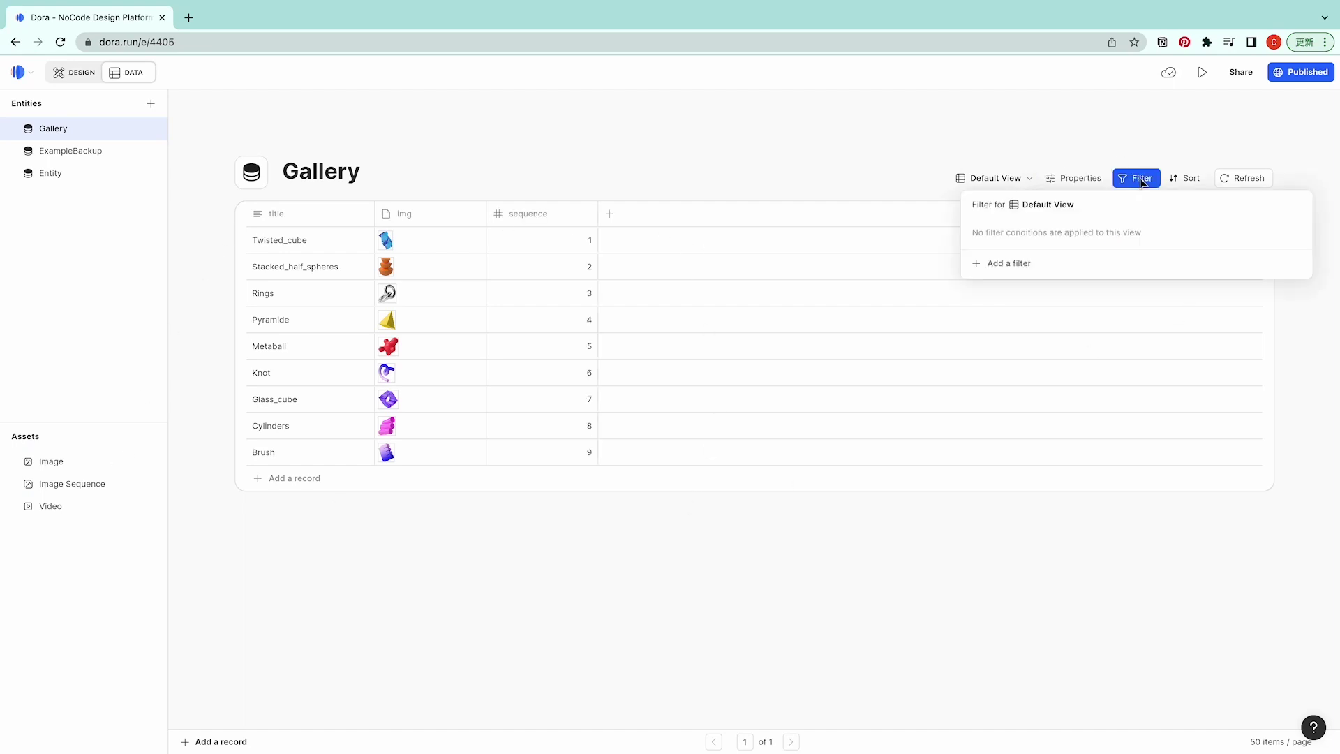
{"action": "left_click", "coordinate": [1015, 265]}
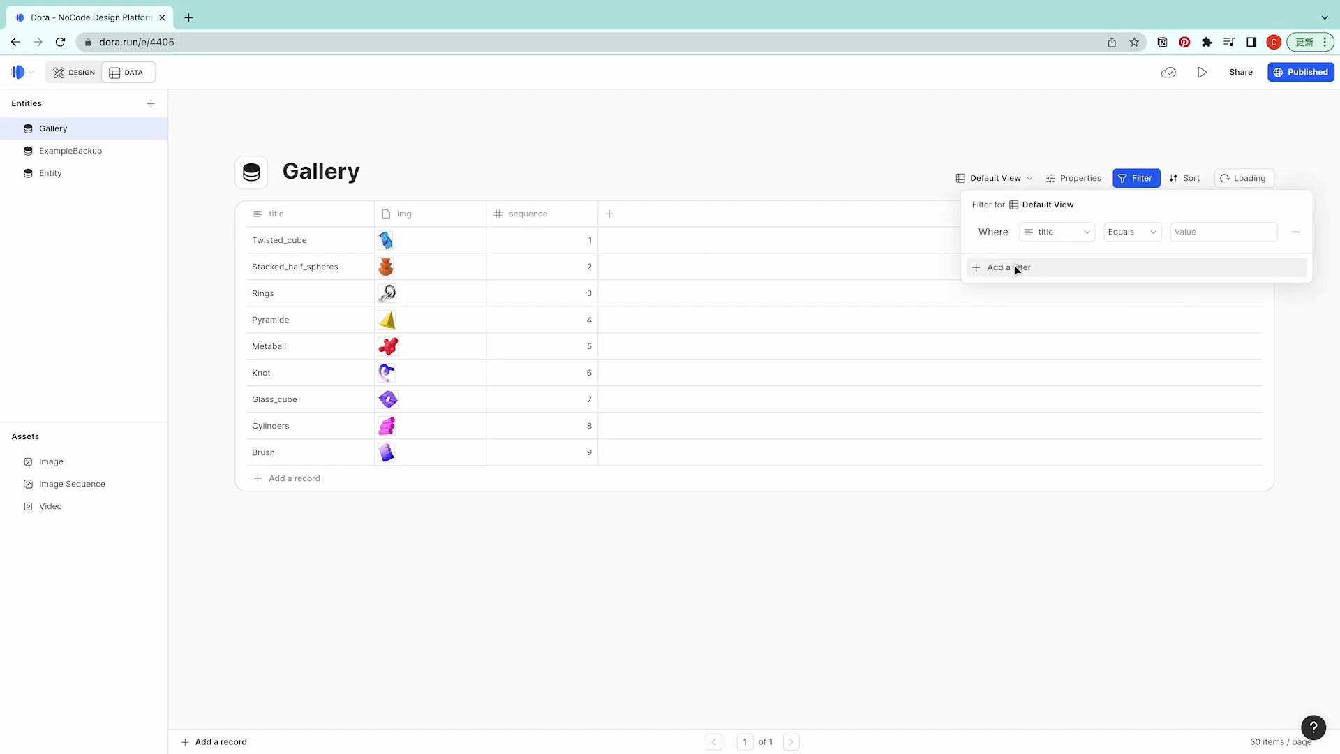
{"action": "left_click", "coordinate": [1063, 234]}
{"action": "left_click", "coordinate": [1064, 278]}
{"action": "left_click", "coordinate": [1135, 240]}
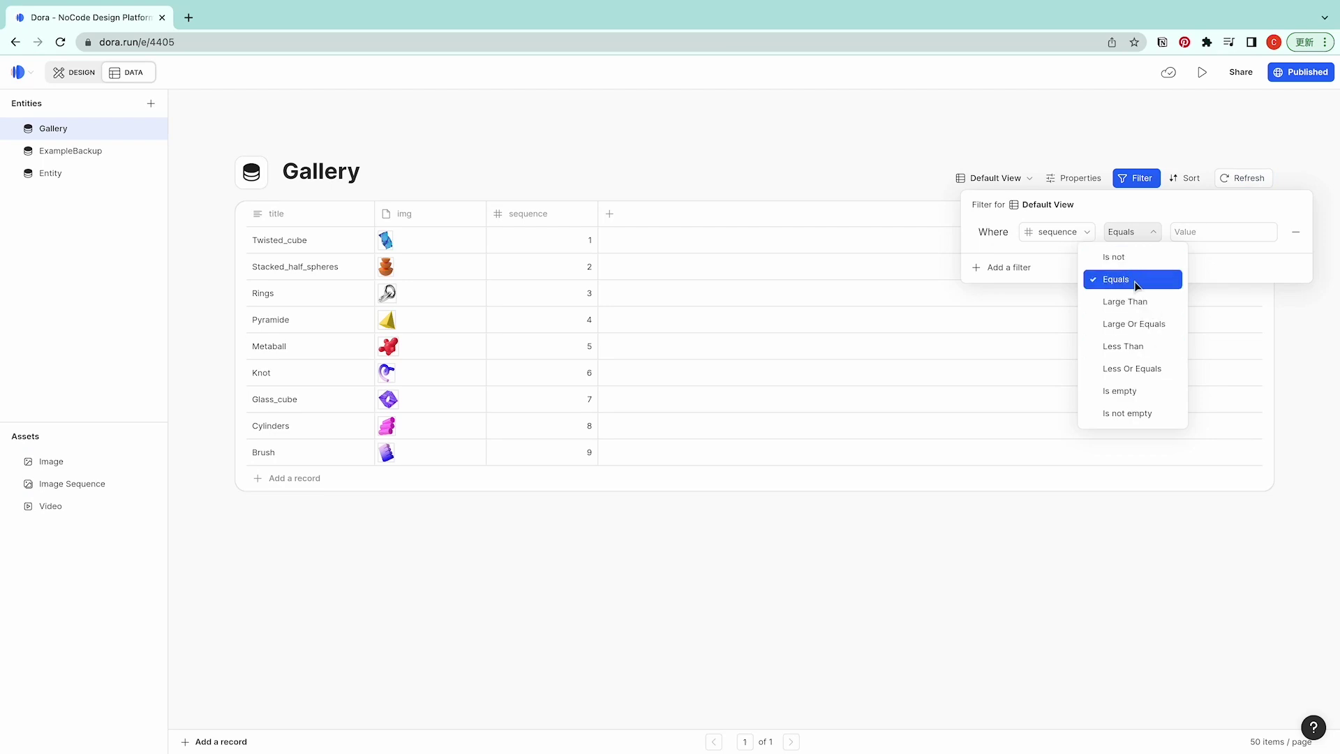
{"action": "left_click", "coordinate": [1144, 346]}
{"action": "left_click", "coordinate": [1202, 231]}
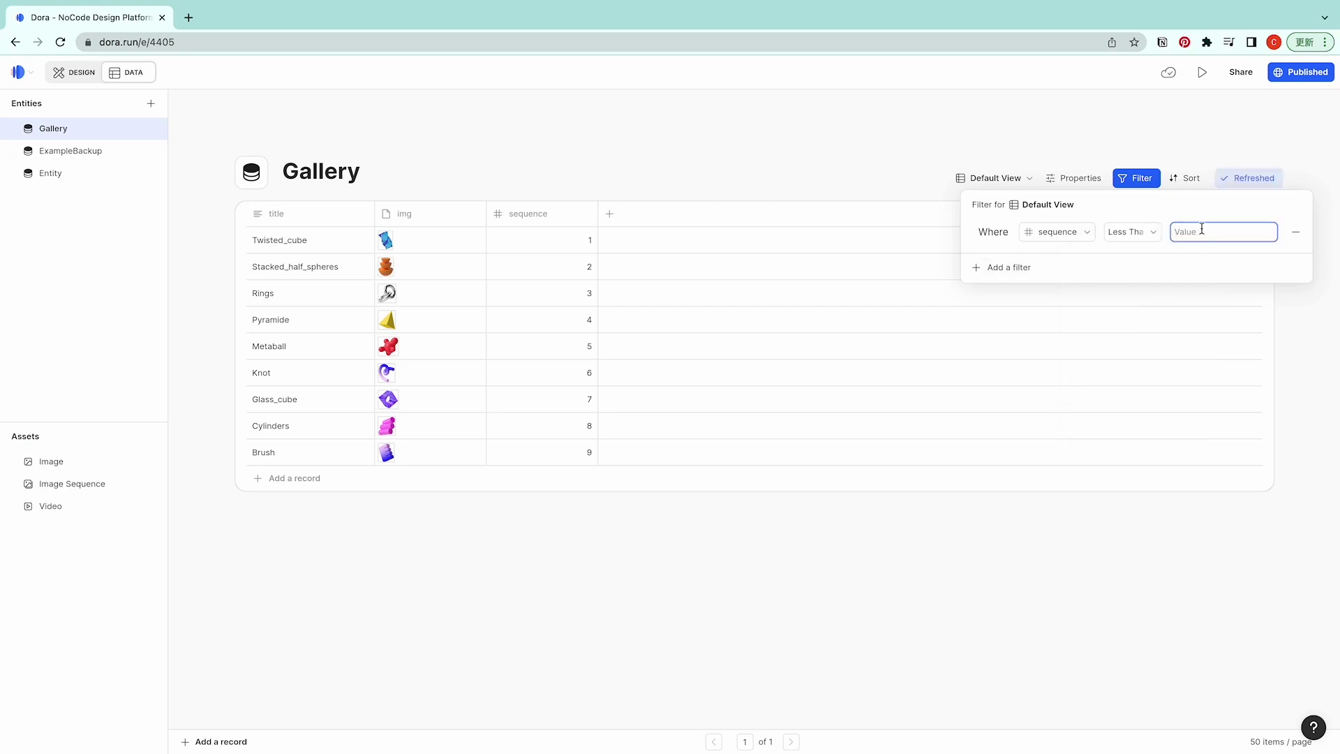
{"action": "type", "text": "5"}
{"action": "key", "text": "Return"}
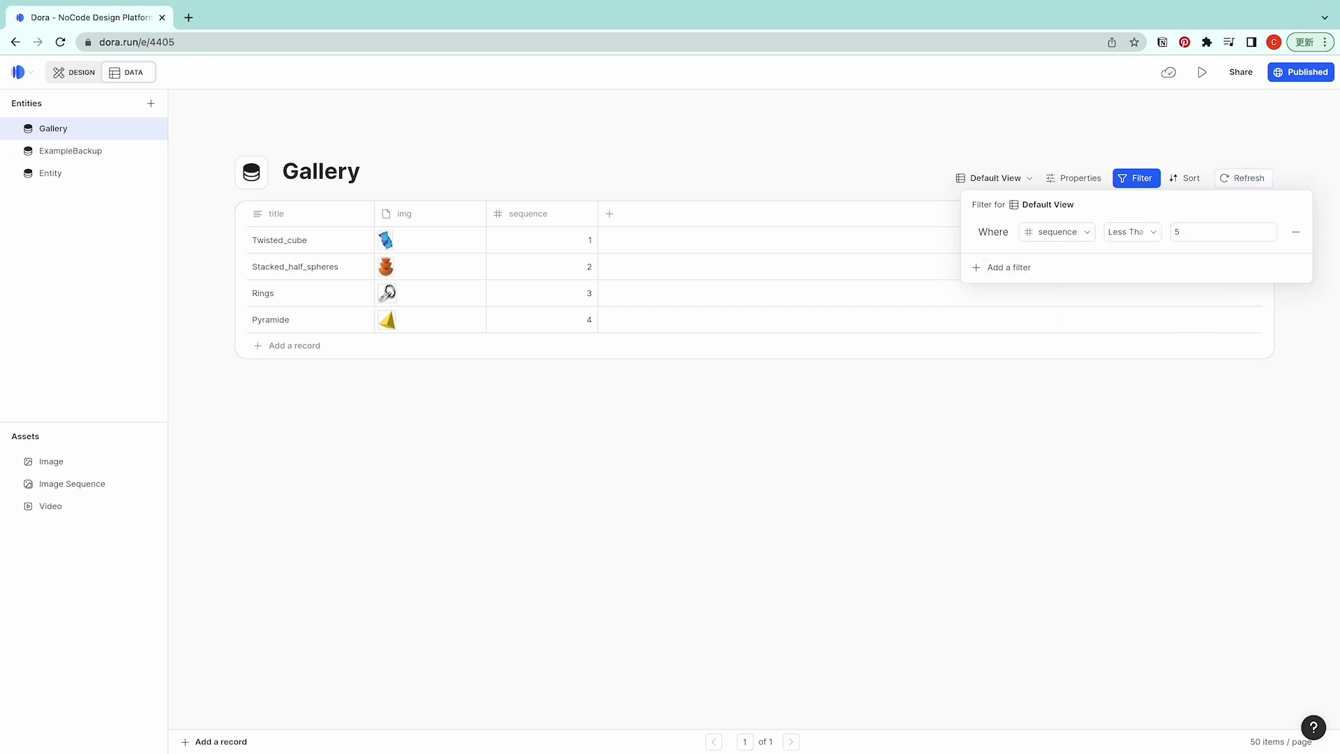
{"action": "left_click", "coordinate": [1158, 525]}
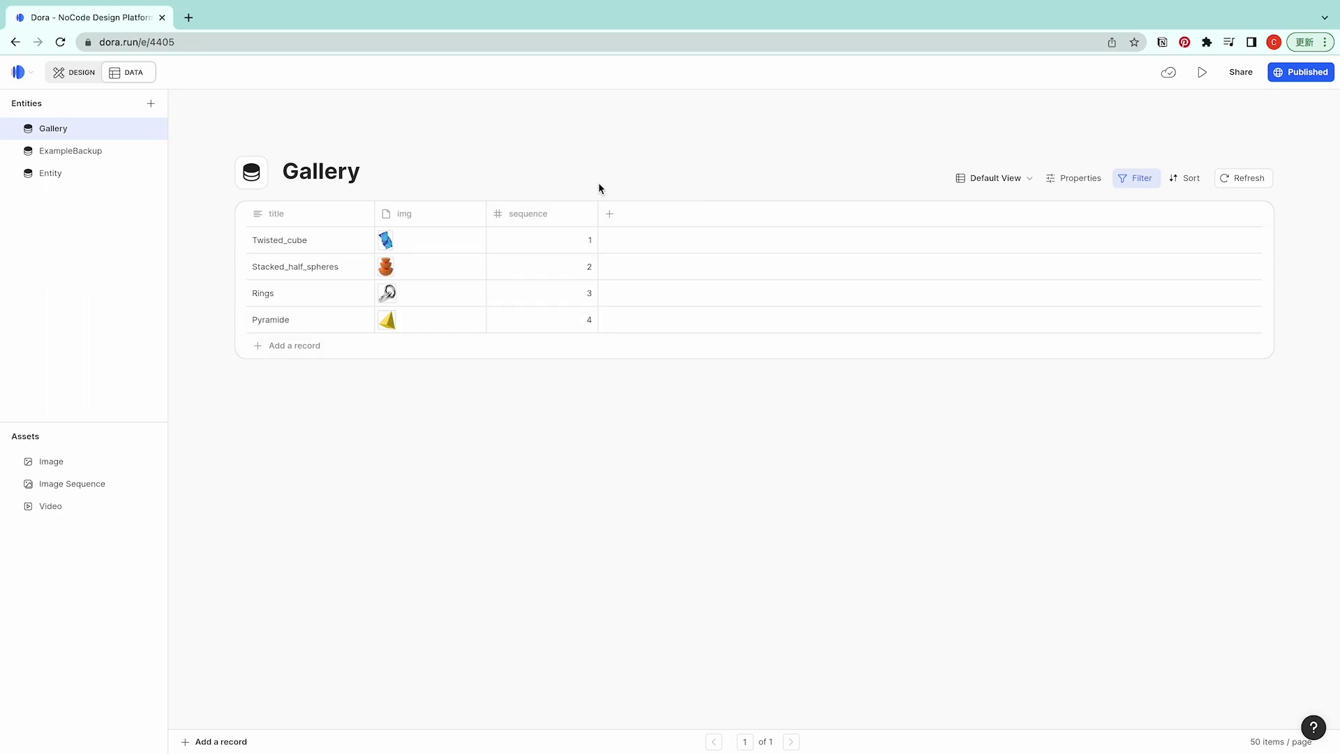
Remove the sequence filter, then add a sequence sort rule and remove it again.
{"action": "left_click", "coordinate": [1136, 178]}
{"action": "left_click", "coordinate": [1292, 231]}
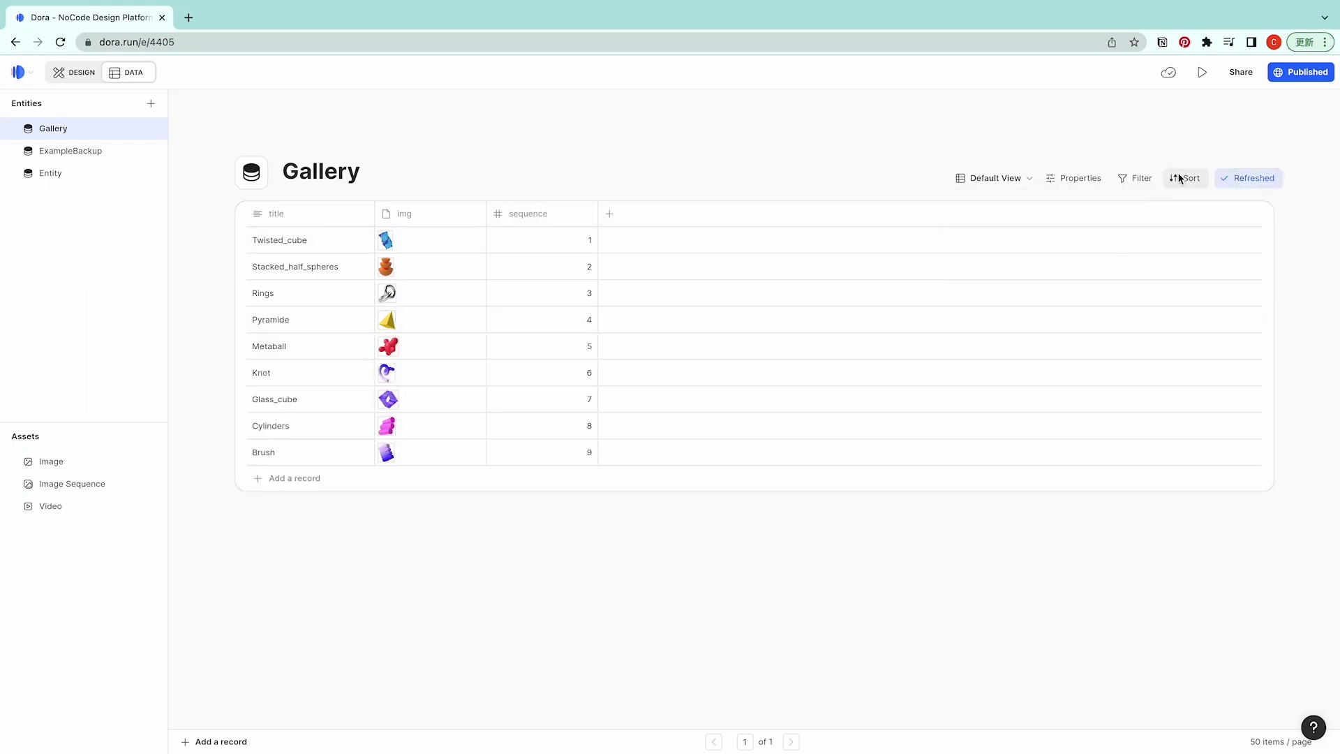
{"action": "left_click", "coordinate": [1180, 179]}
{"action": "left_click", "coordinate": [1106, 262]}
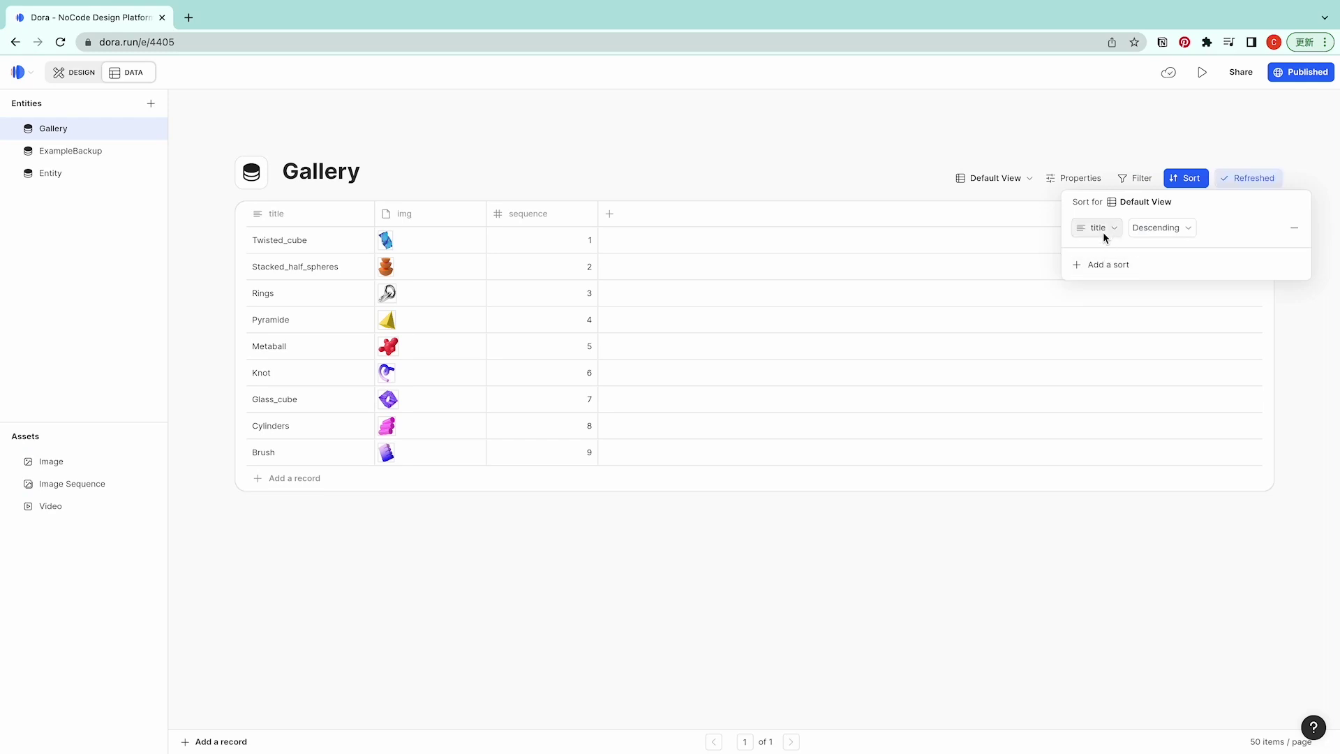
{"action": "left_click", "coordinate": [1103, 232]}
{"action": "left_click", "coordinate": [1099, 297]}
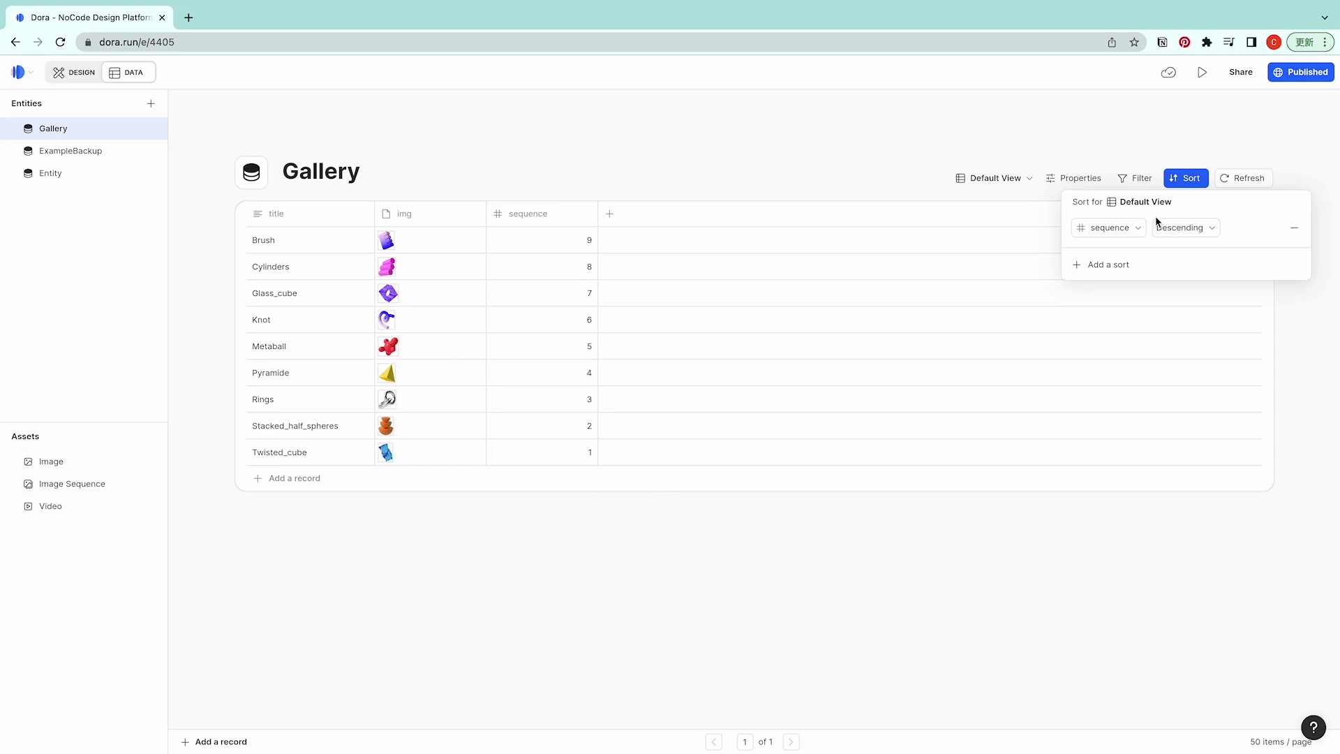
{"action": "left_click", "coordinate": [1089, 102]}
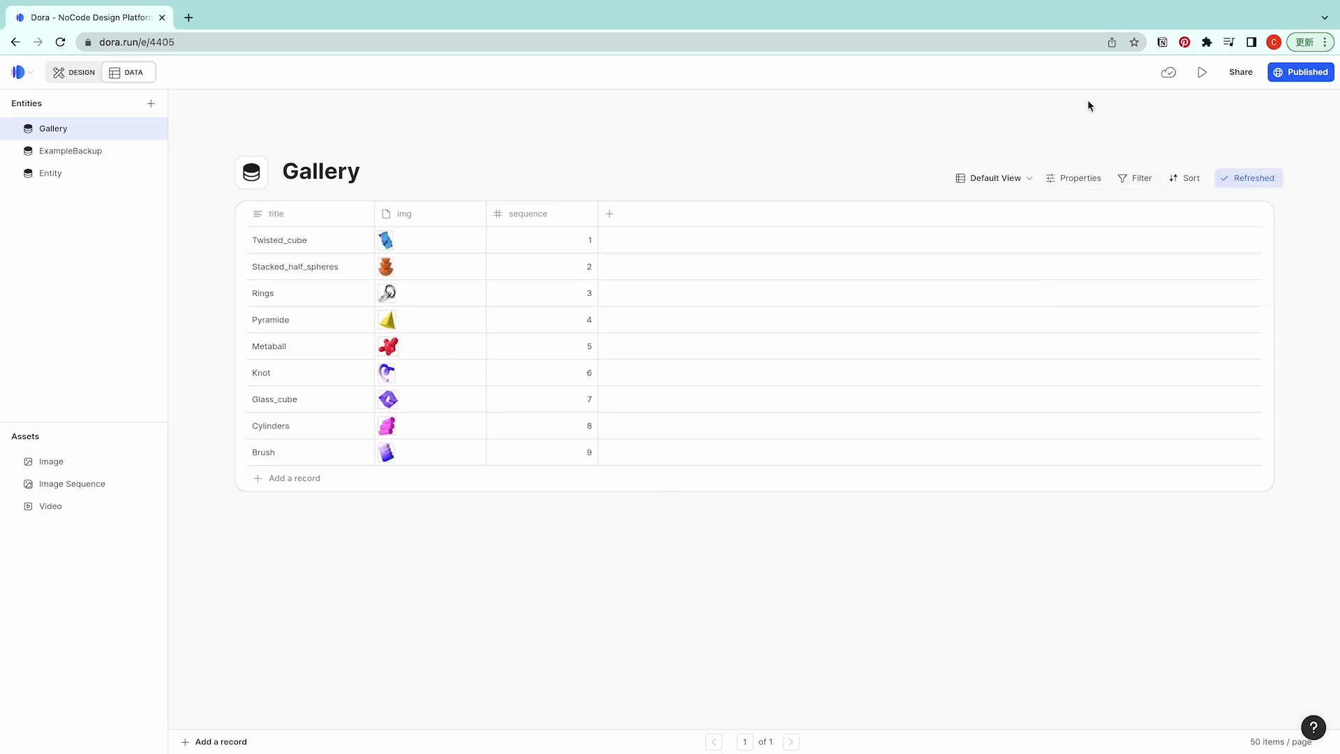
Add a new Gallery view named new.
{"action": "left_click", "coordinate": [999, 179]}
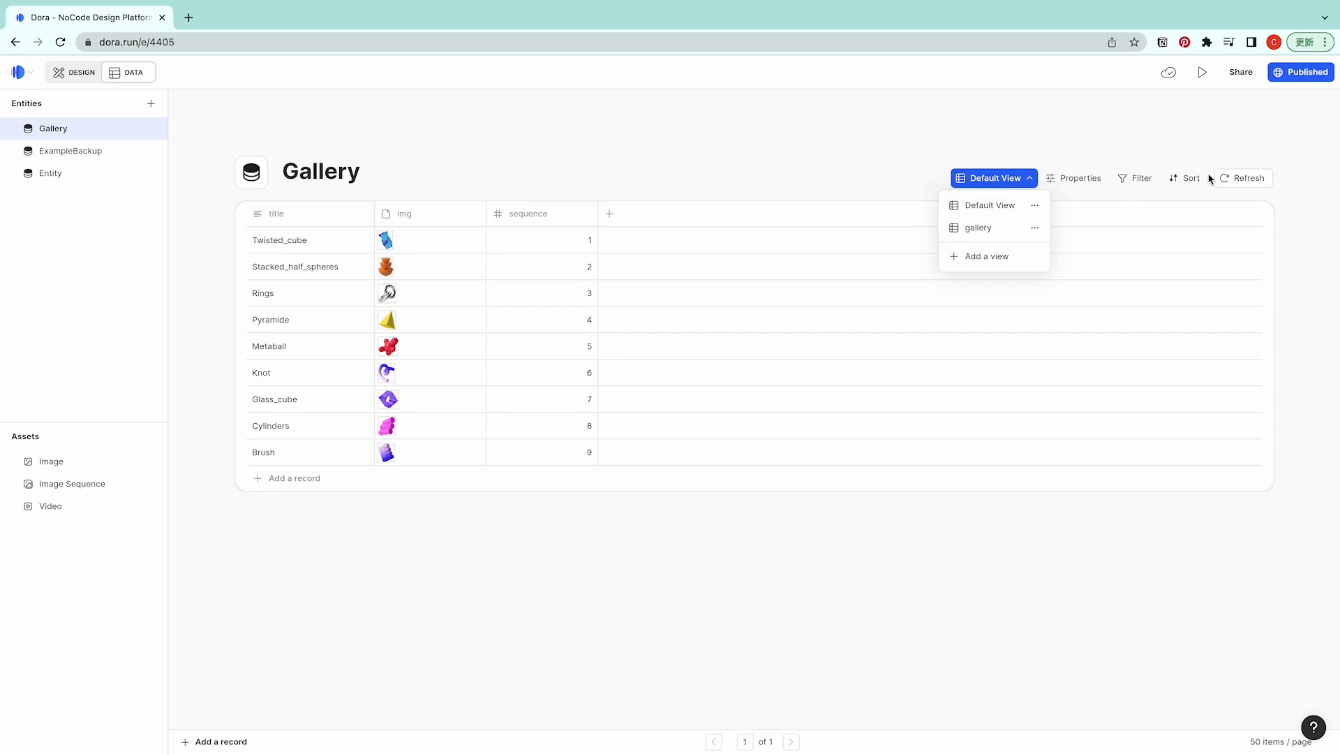
{"action": "left_click", "coordinate": [991, 257]}
{"action": "type", "text": "new"}
{"action": "key", "text": "Return"}
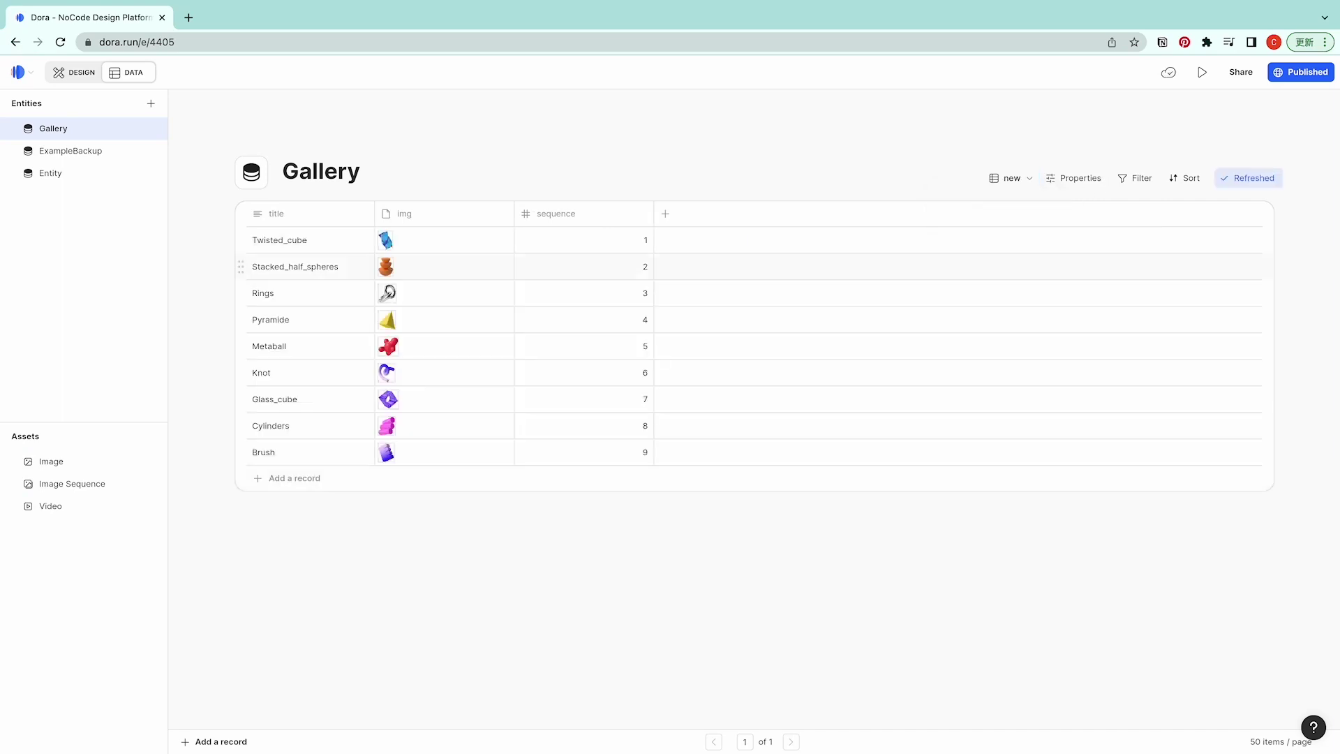
Filter the new view to records with sequence Less Than 5.
{"action": "left_click", "coordinate": [1136, 178]}
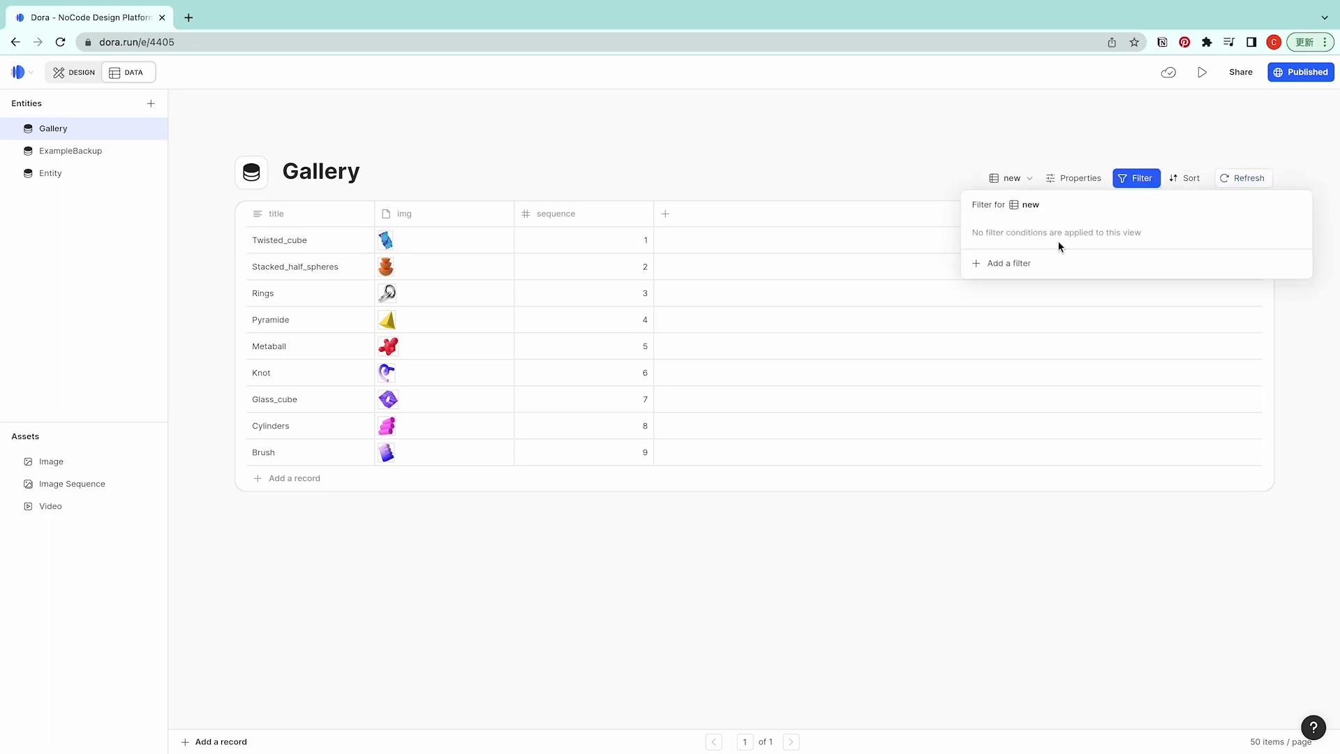
{"action": "left_click", "coordinate": [1005, 264]}
{"action": "left_click", "coordinate": [1069, 233]}
{"action": "left_click", "coordinate": [1040, 278]}
{"action": "left_click", "coordinate": [1131, 233]}
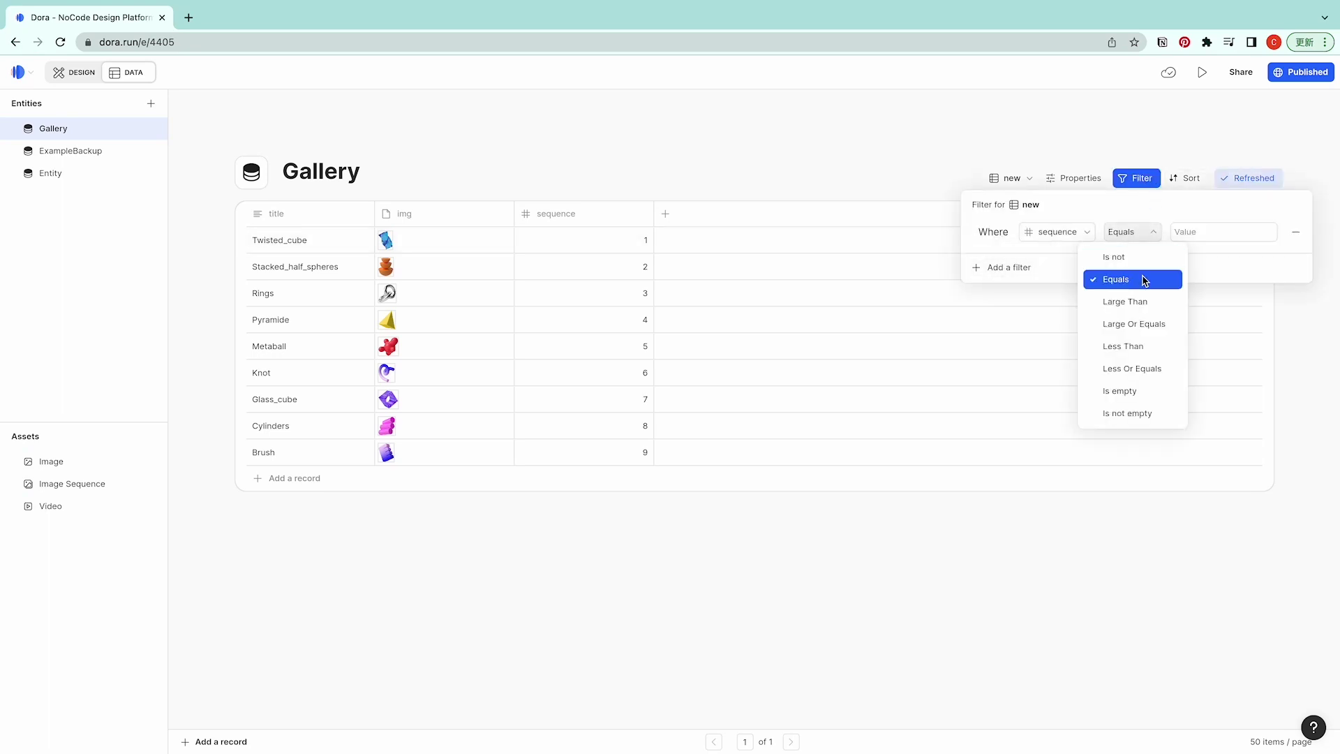
{"action": "left_click", "coordinate": [1142, 342]}
{"action": "left_click", "coordinate": [1179, 233]}
{"action": "type", "text": "5"}
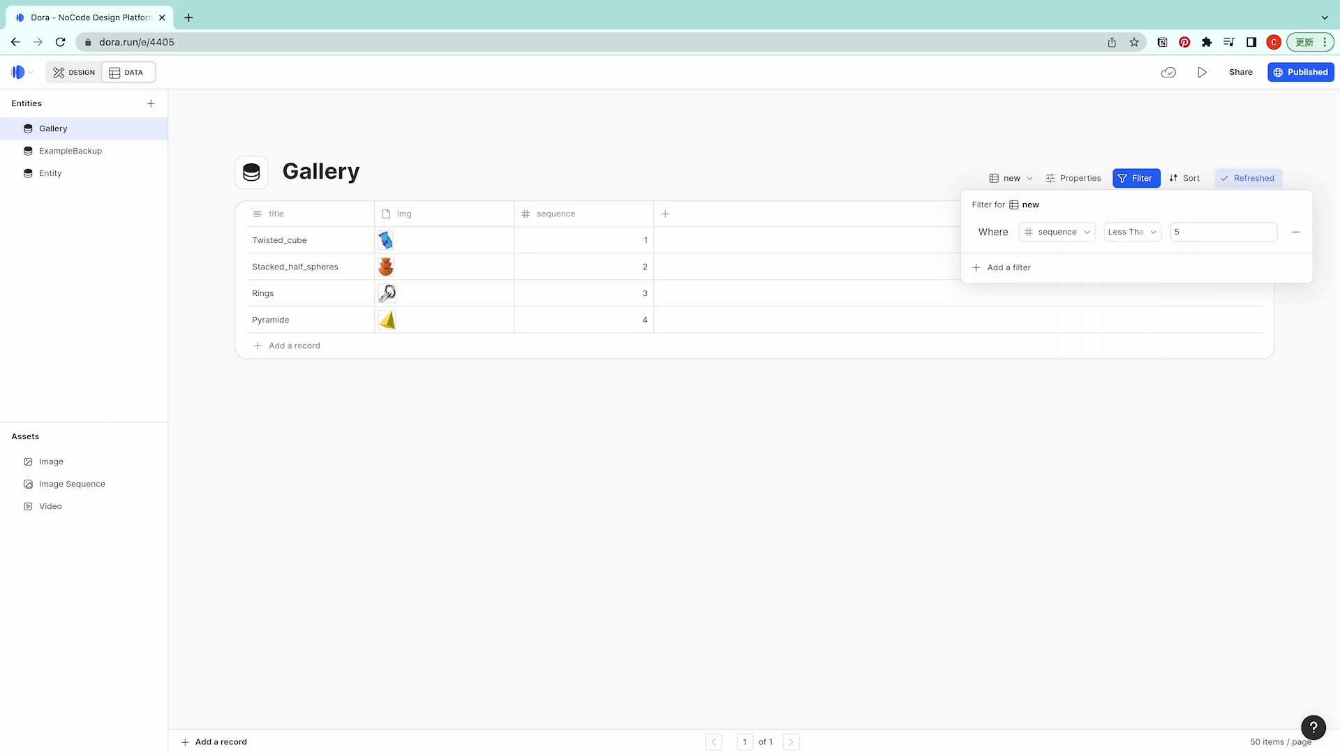
{"action": "key", "text": "Escape"}
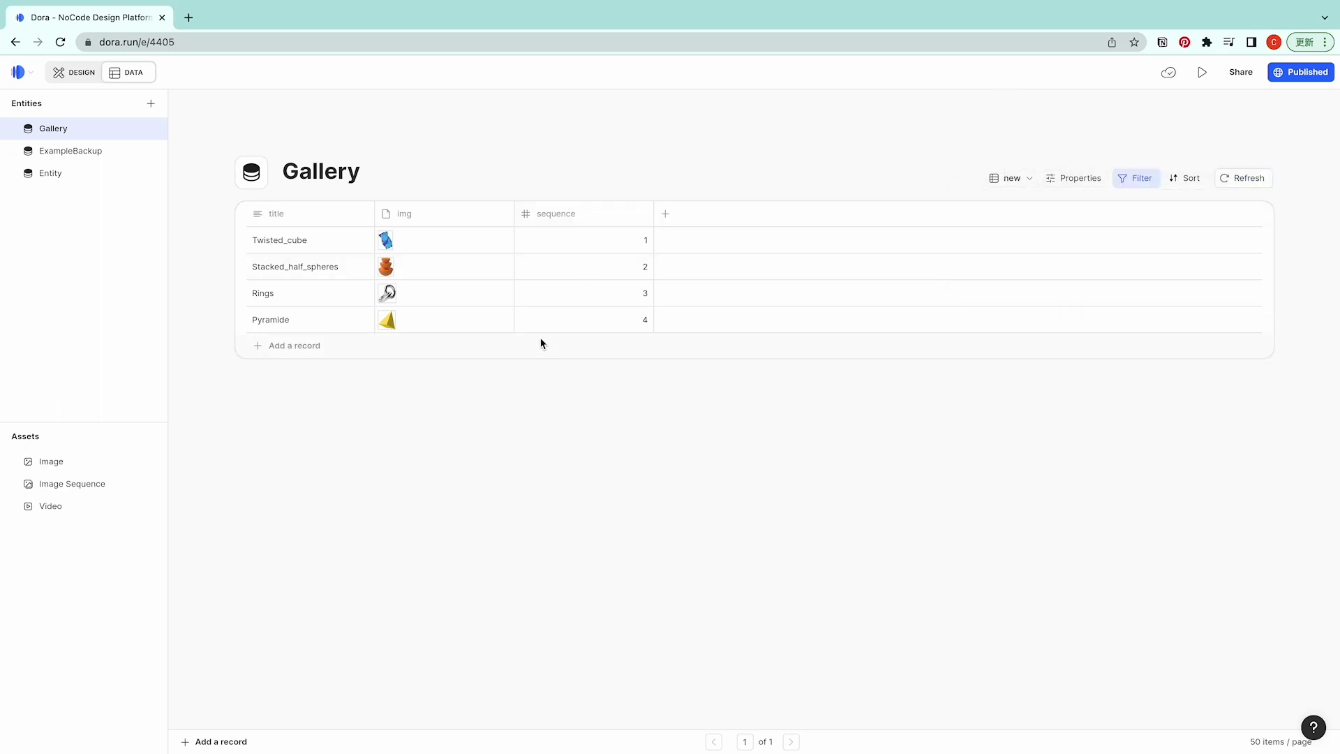
Switch back to the Default View, then return to the design workspace.
{"action": "left_click", "coordinate": [997, 179]}
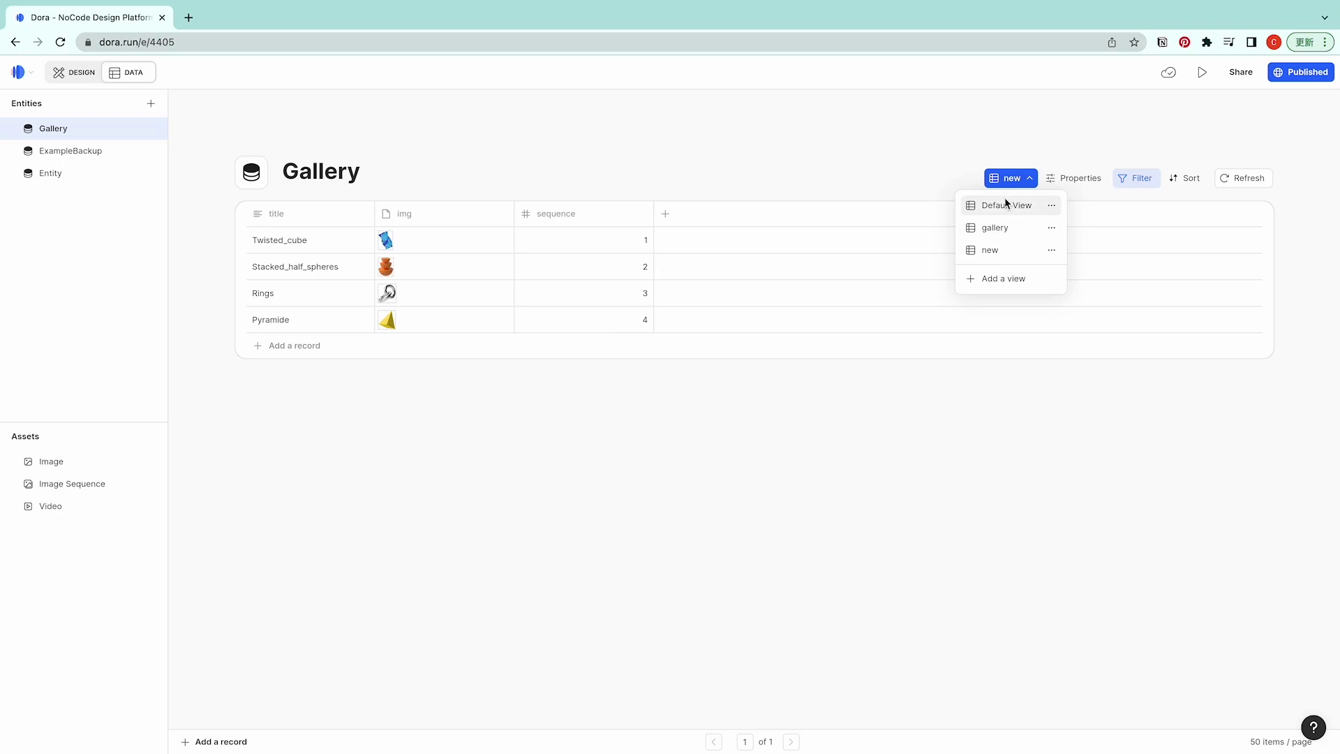
{"action": "left_click", "coordinate": [1007, 205]}
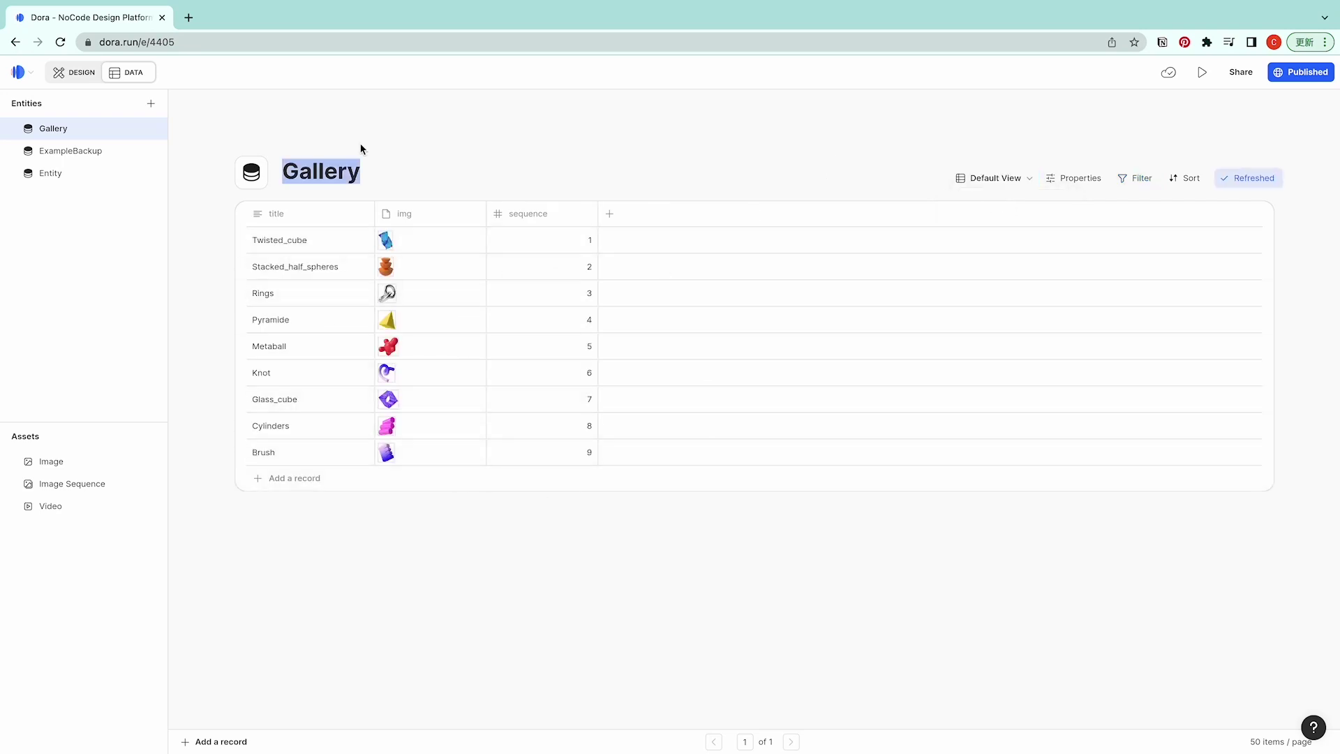
{"action": "left_click", "coordinate": [1019, 178]}
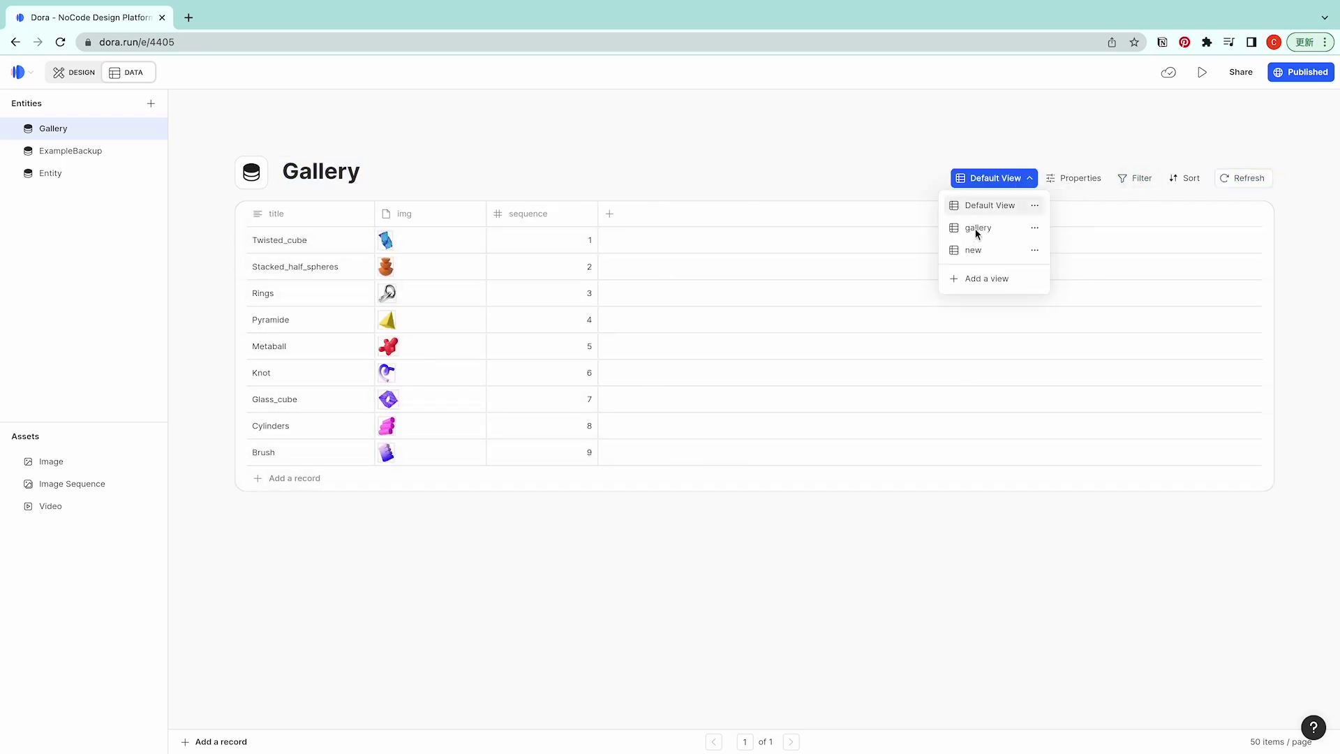
{"action": "left_click", "coordinate": [80, 72]}
Draw a grid view filling the Connect Data card and set it to 3 columns.
{"action": "scroll", "coordinate": [855, 370], "scroll_direction": "down", "scroll_amount": 5}
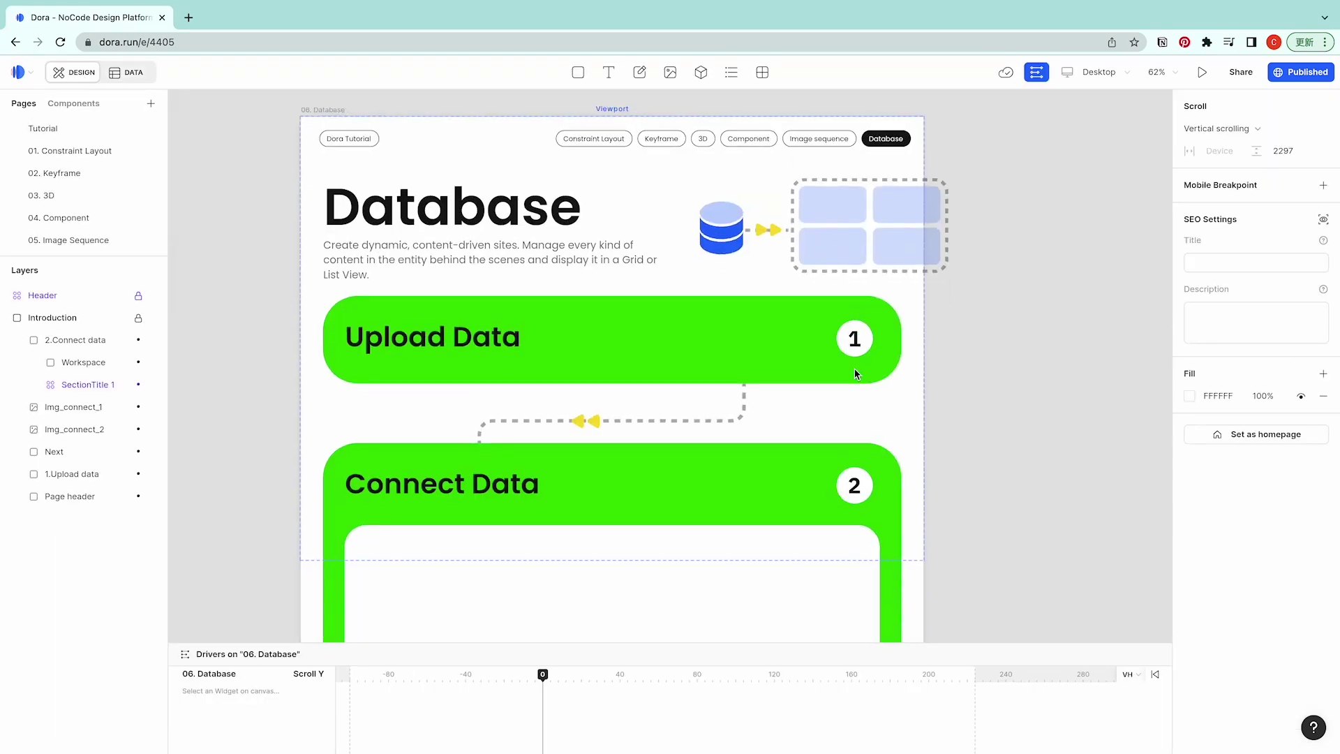
{"action": "scroll", "coordinate": [854, 373], "scroll_direction": "down", "scroll_amount": 1}
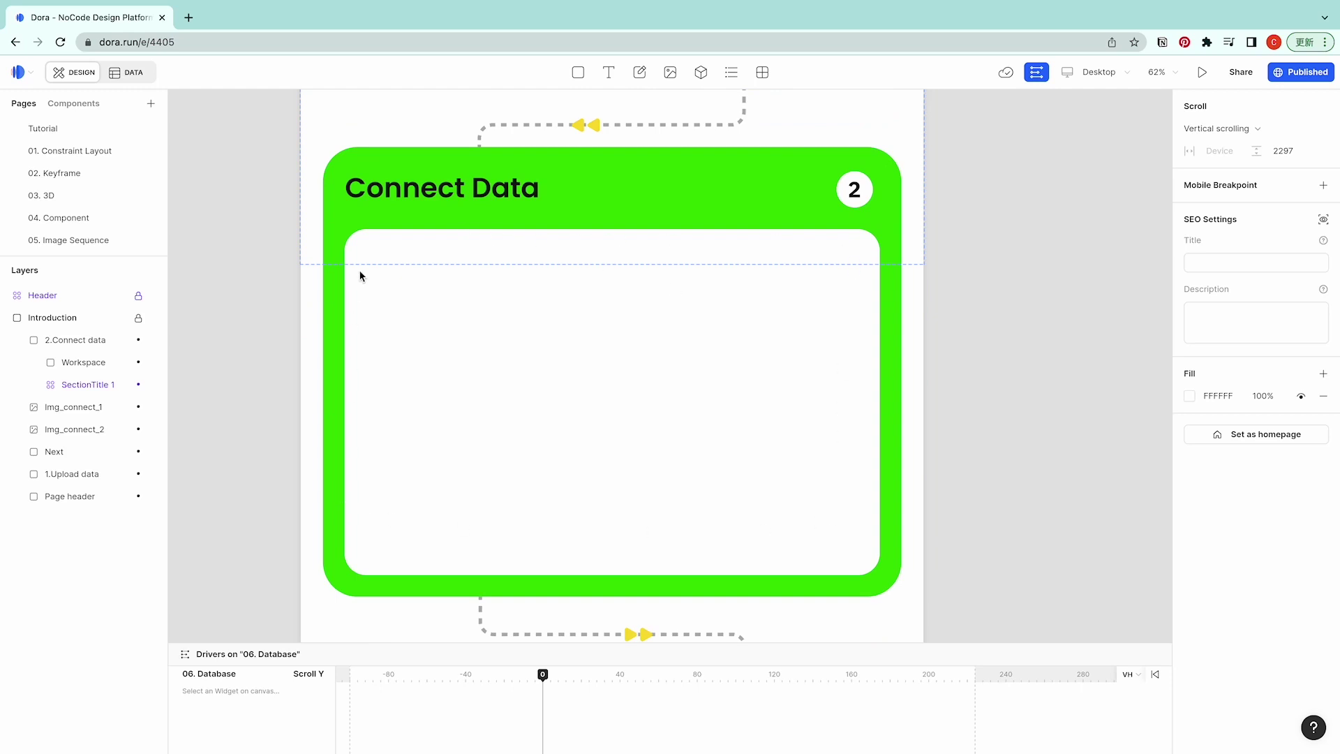
{"action": "left_click", "coordinate": [762, 73]}
{"action": "left_click_drag", "start_coordinate": [371, 242], "coordinate": [868, 561]}
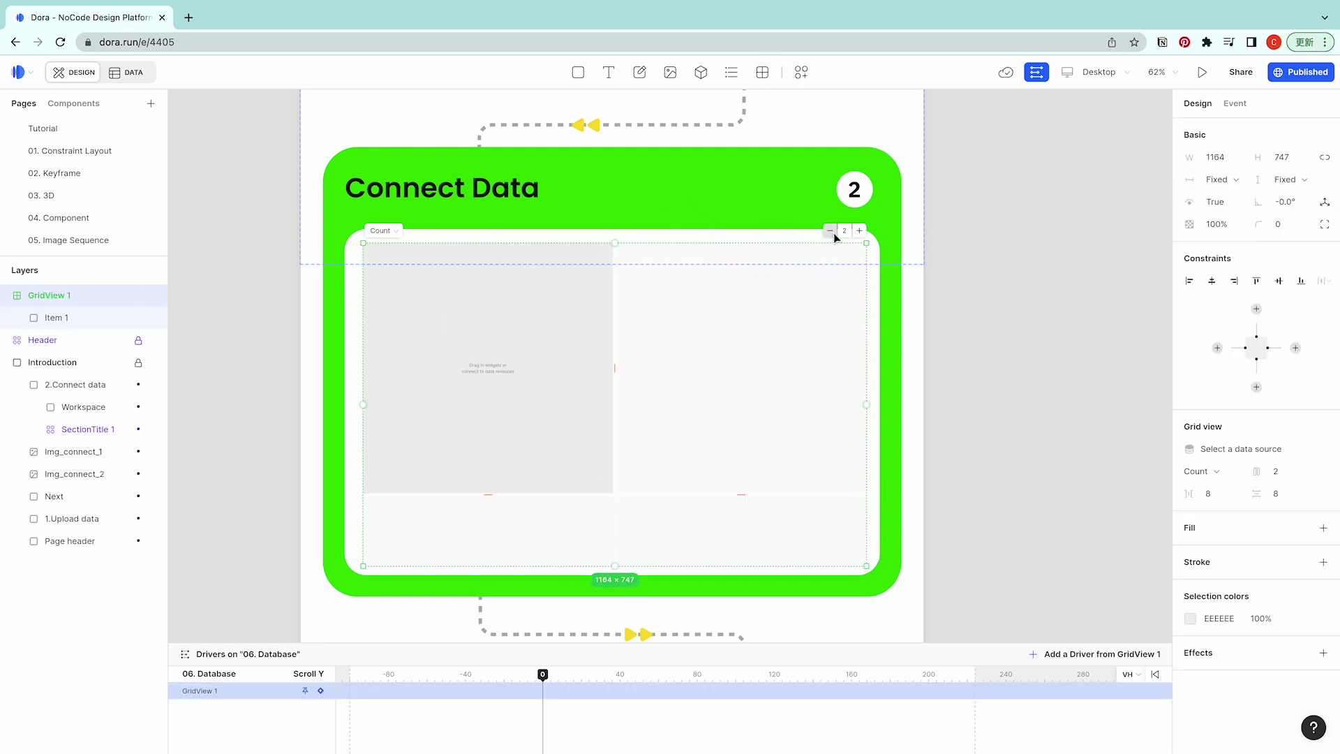
{"action": "left_click", "coordinate": [860, 231]}
{"action": "left_click", "coordinate": [860, 231]}
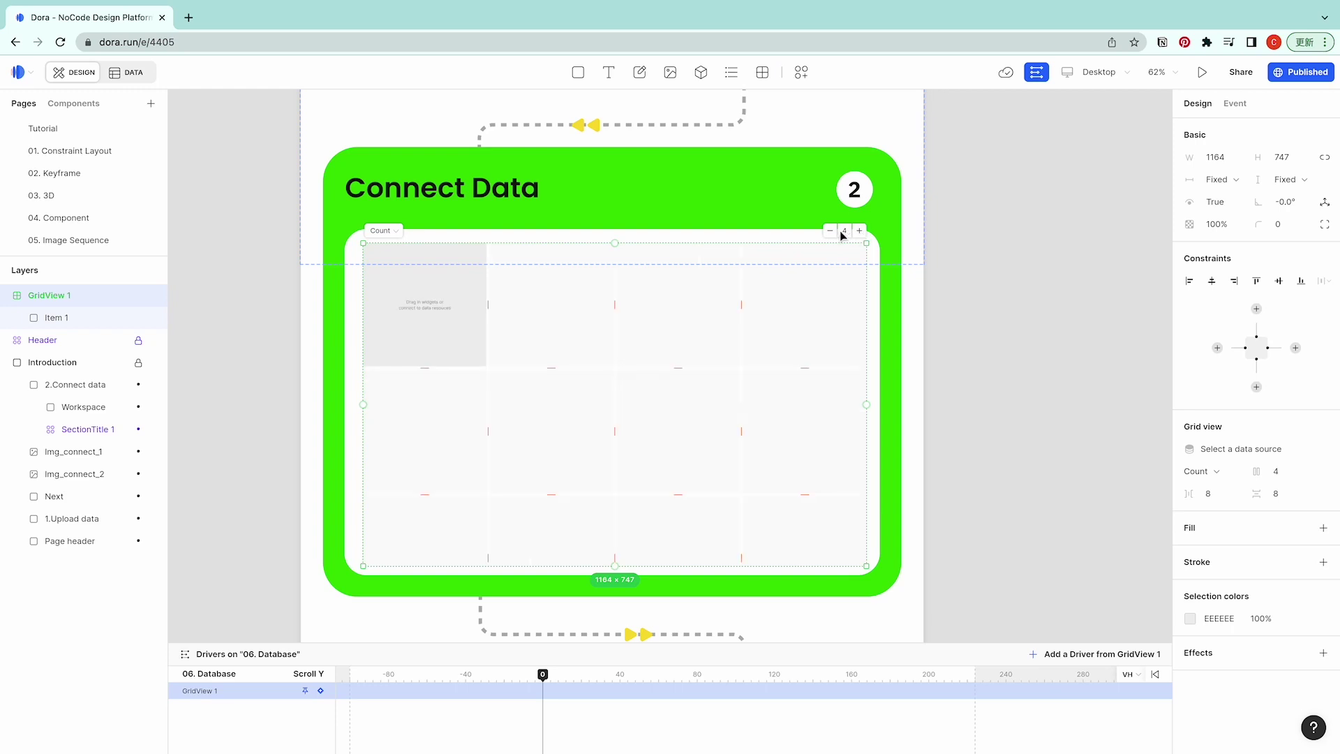
{"action": "left_click", "coordinate": [830, 231]}
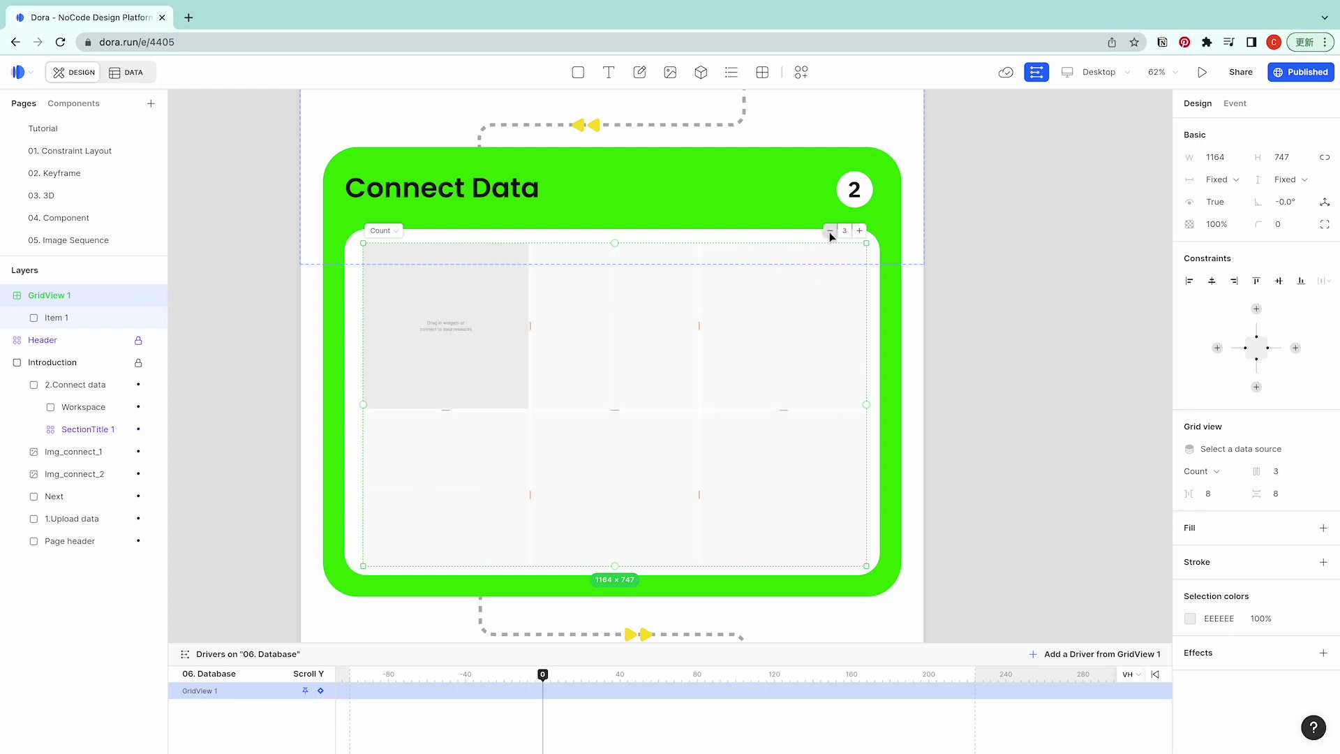
Draw an image inside the grid's first repeating item.
{"action": "left_click", "coordinate": [54, 320]}
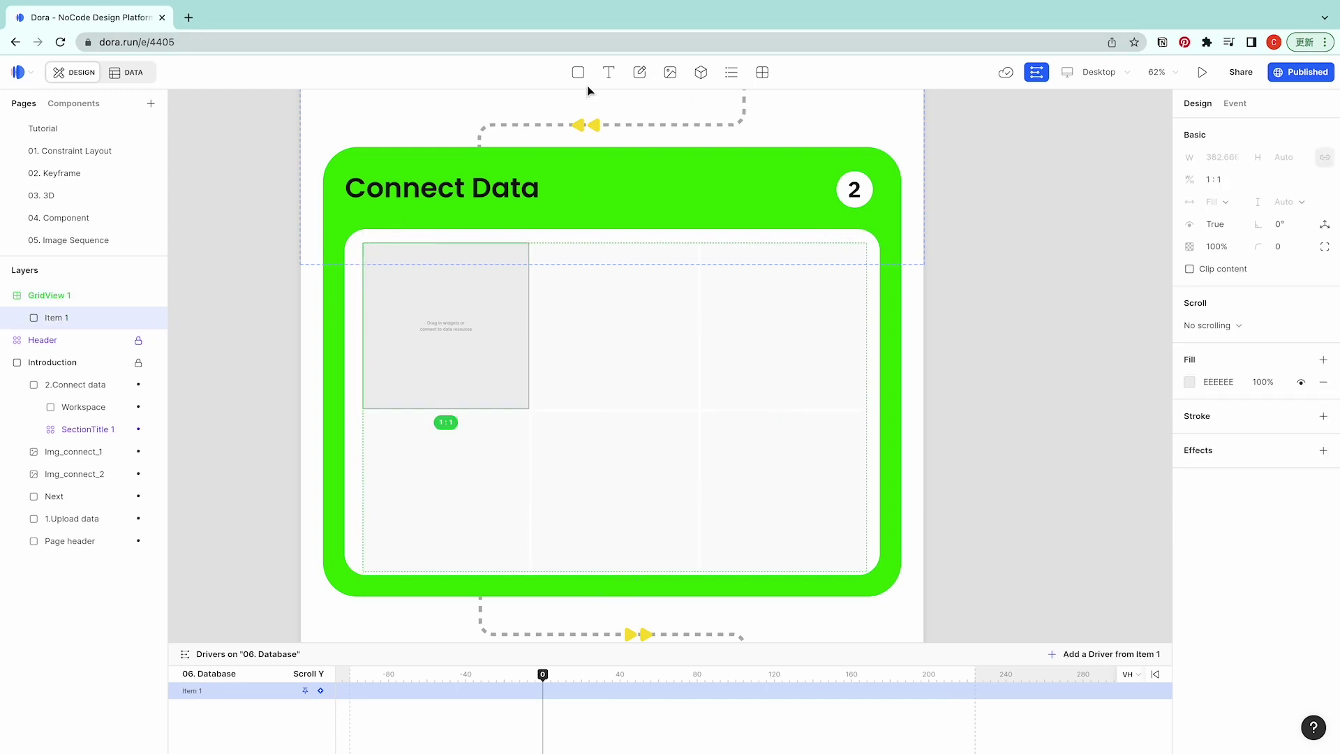
{"action": "left_click", "coordinate": [672, 74]}
{"action": "left_click_drag", "start_coordinate": [372, 273], "coordinate": [520, 399]}
Add a text layer reading Title above the image, then select GridView 1.
{"action": "left_click", "coordinate": [608, 72]}
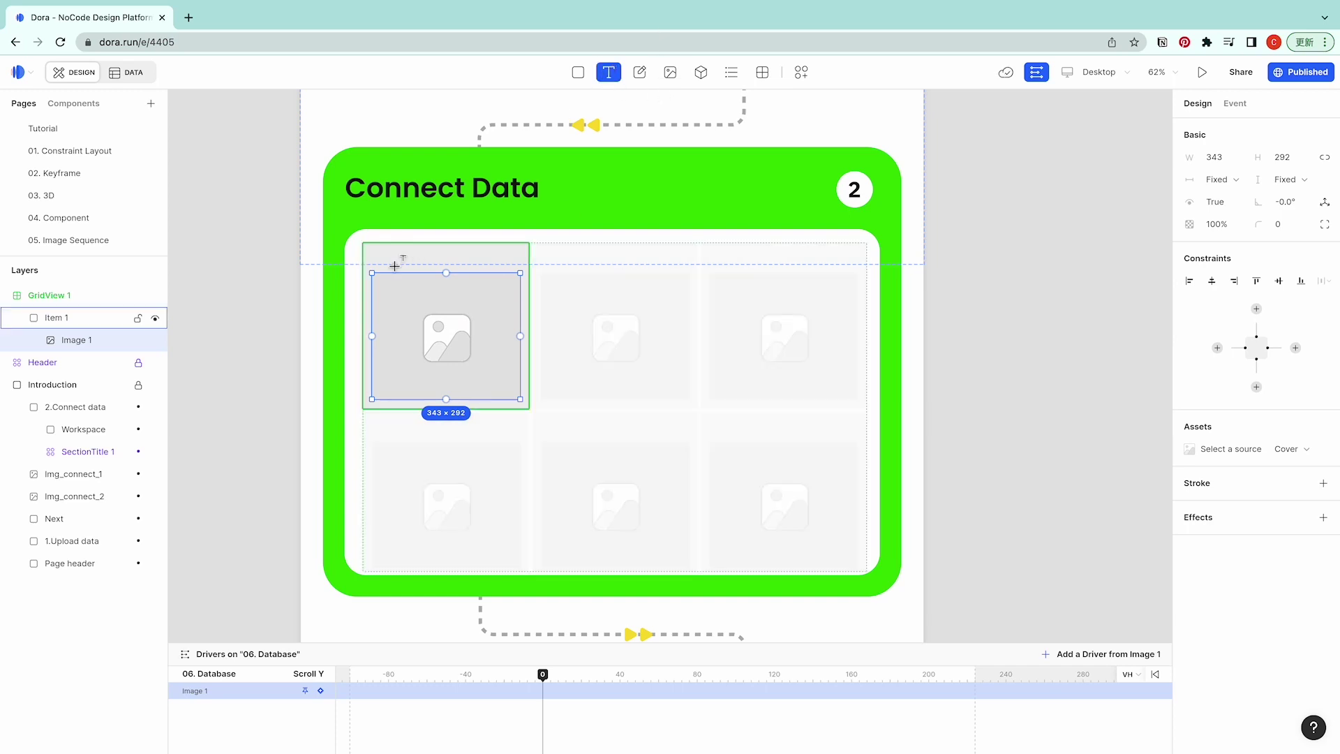
{"action": "left_click", "coordinate": [381, 265]}
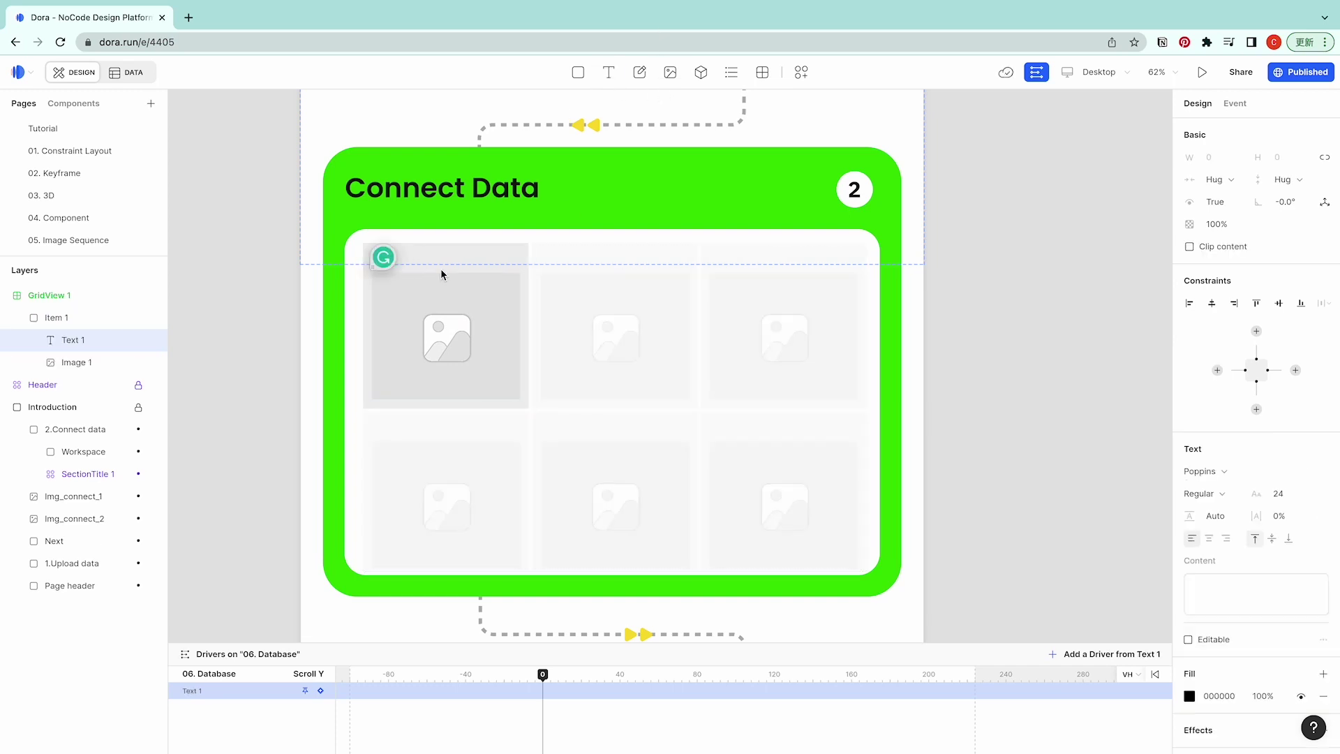
{"action": "key", "text": "ctrl+space"}
{"action": "type", "text": "Title"}
{"action": "left_click", "coordinate": [463, 251]}
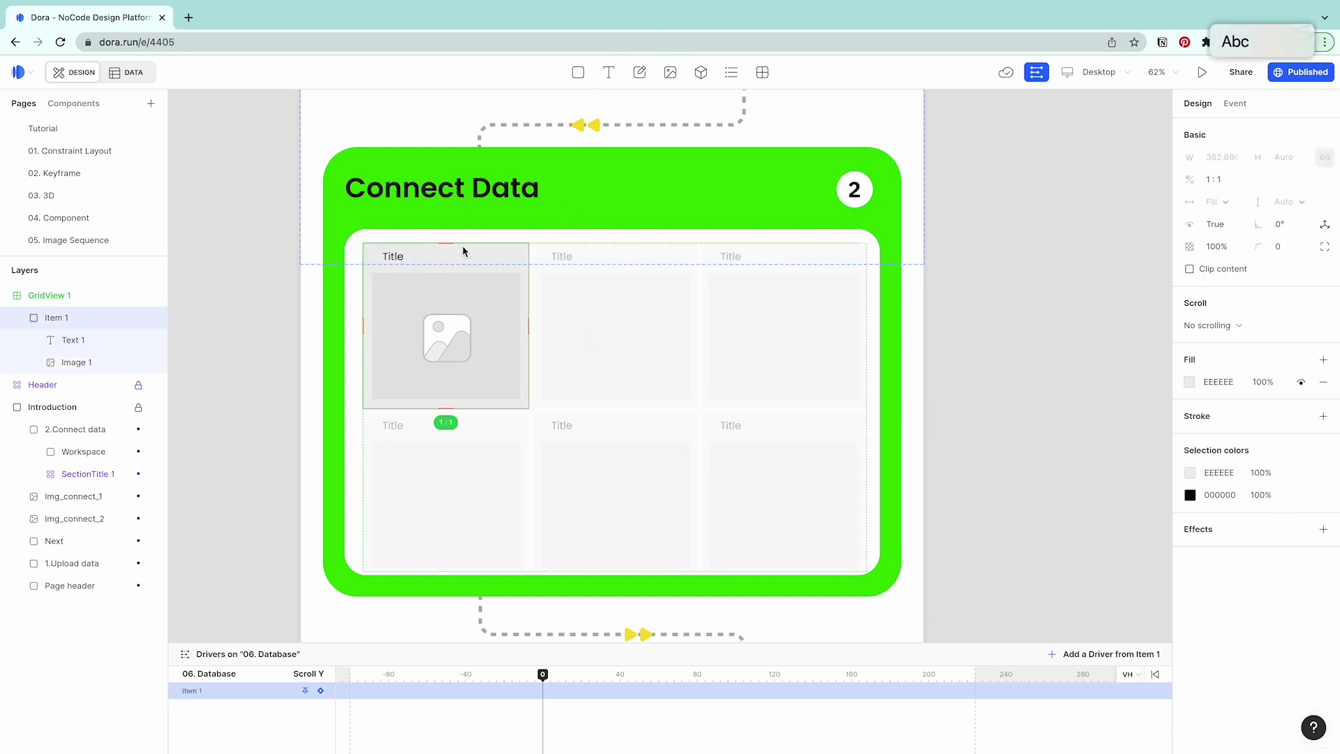
{"action": "key", "text": "Escape"}
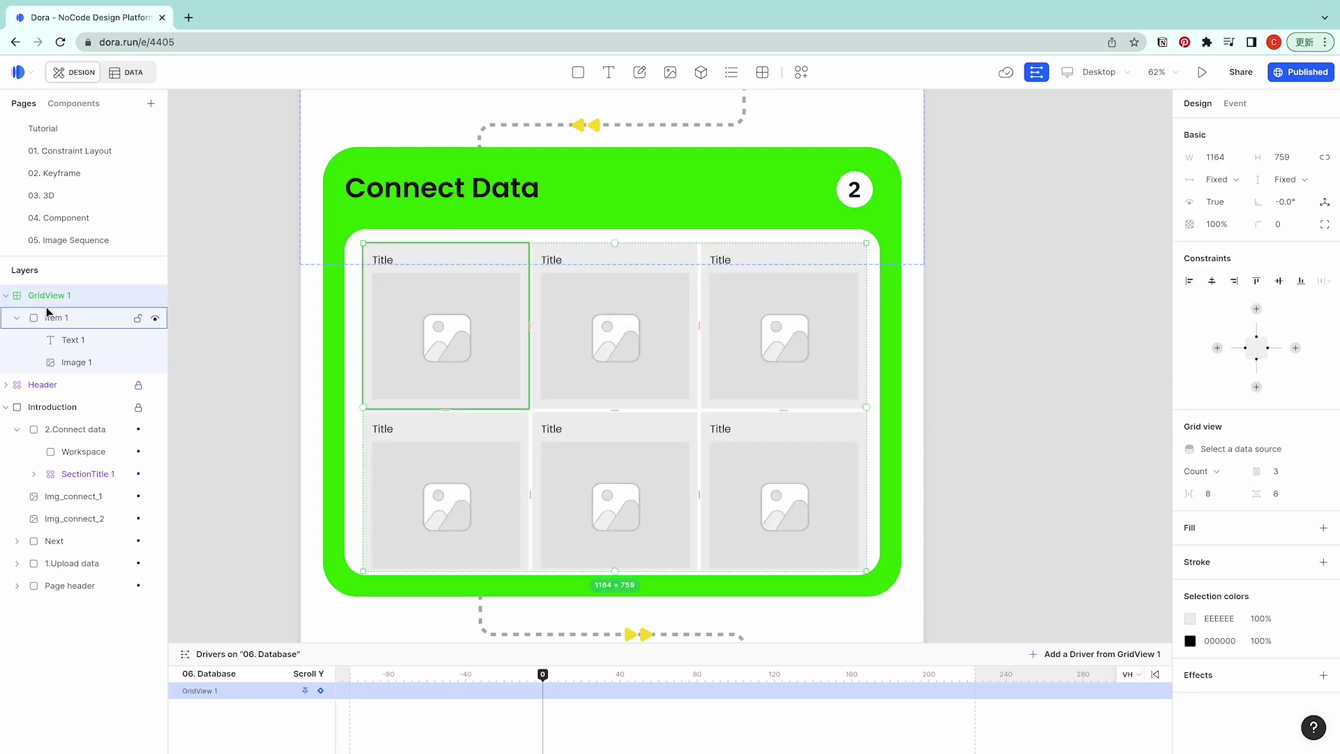
Set the grid's data source to Gallery and bind the text content to Gallery.title.
{"action": "left_click", "coordinate": [1229, 447]}
{"action": "left_click", "coordinate": [1232, 478]}
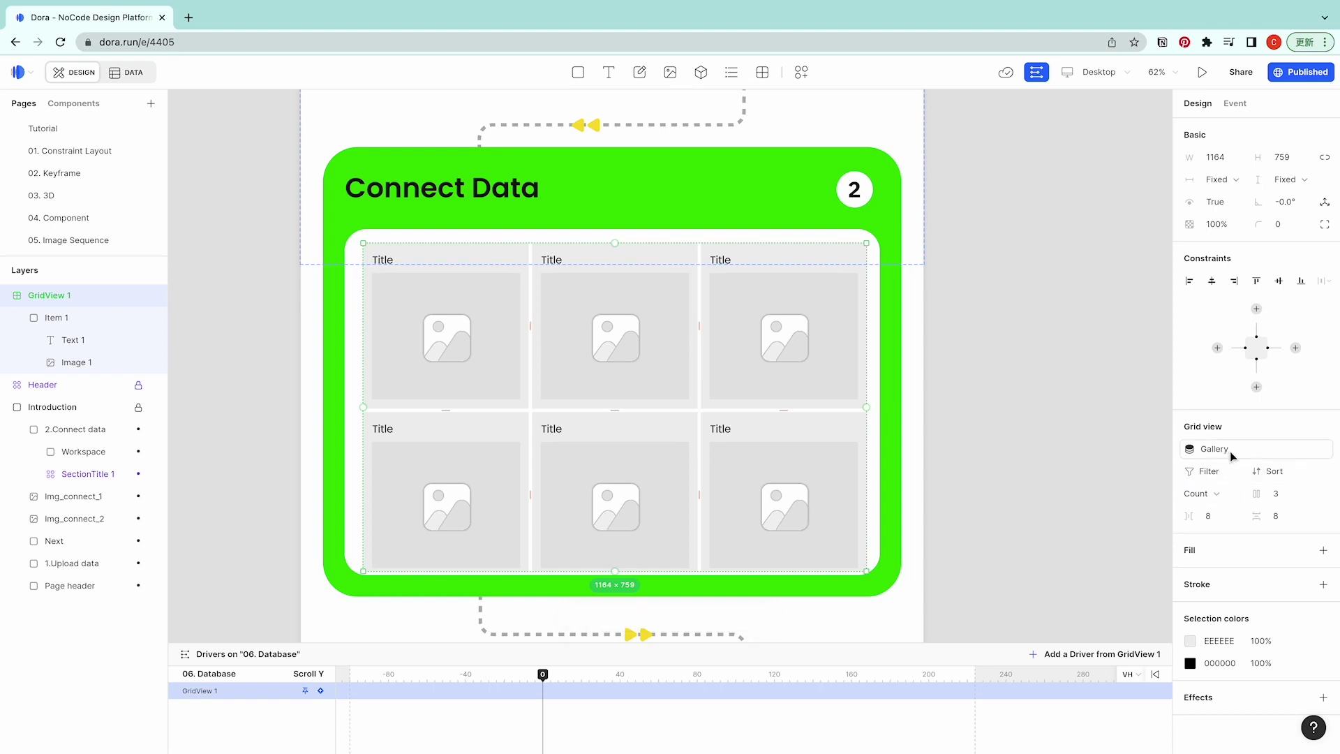
{"action": "left_click", "coordinate": [72, 340]}
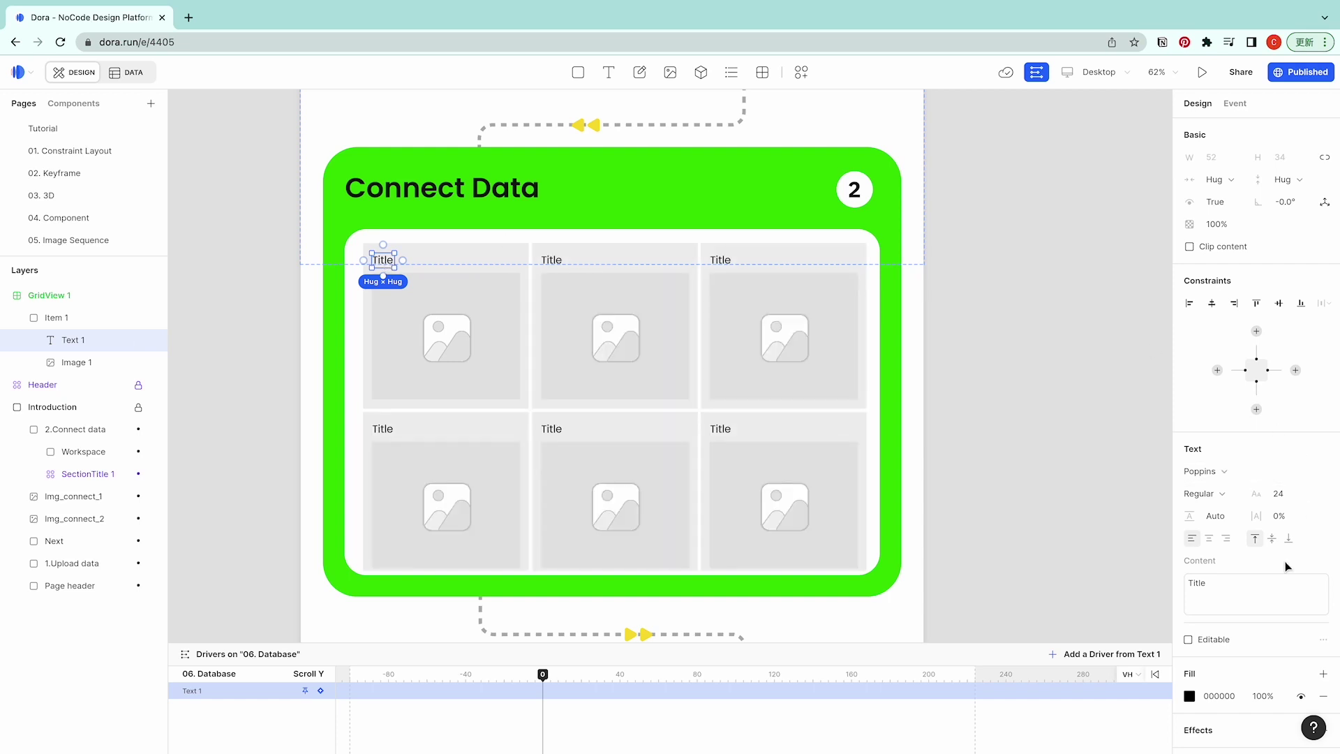
{"action": "left_click", "coordinate": [1324, 598]}
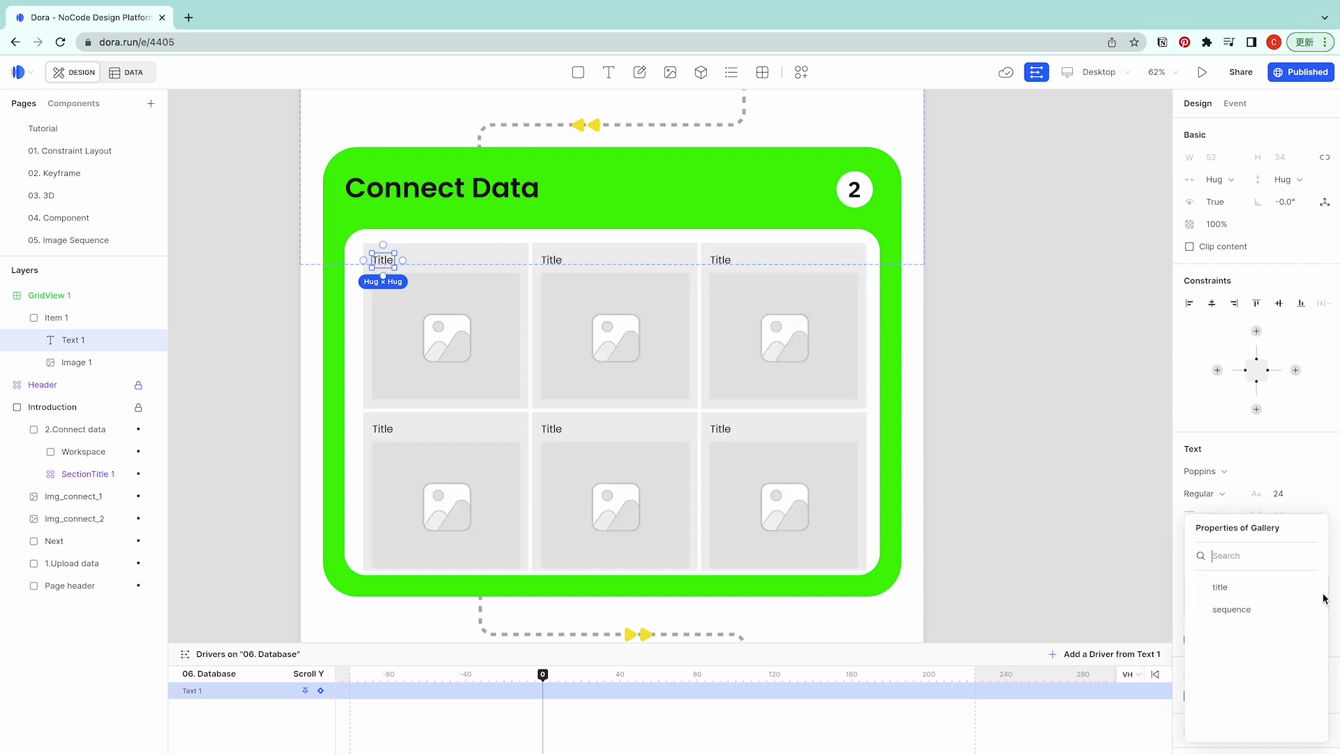
{"action": "left_click", "coordinate": [1231, 592]}
Bind the image source to Gallery.img and set its fit to Contain.
{"action": "key", "text": "Tab"}
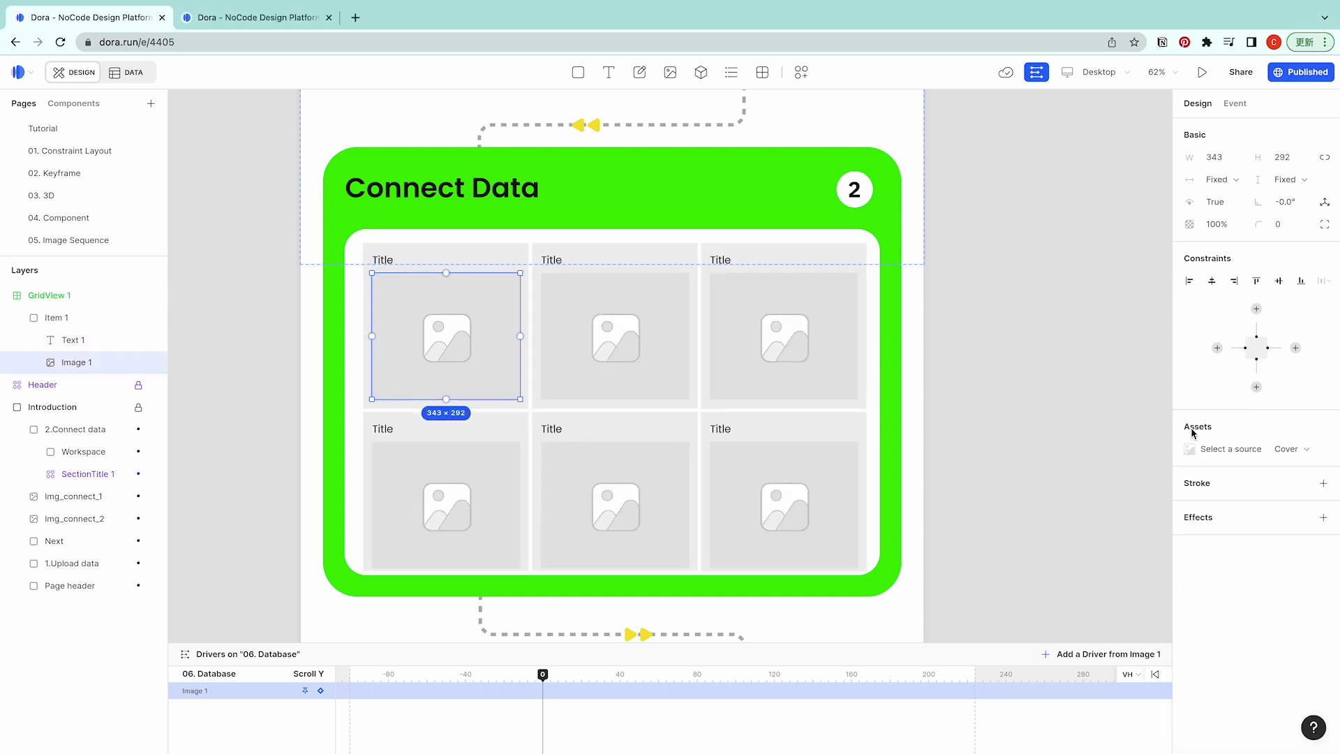
{"action": "mouse_move", "coordinate": [1261, 455]}
{"action": "left_click", "coordinate": [1261, 450]}
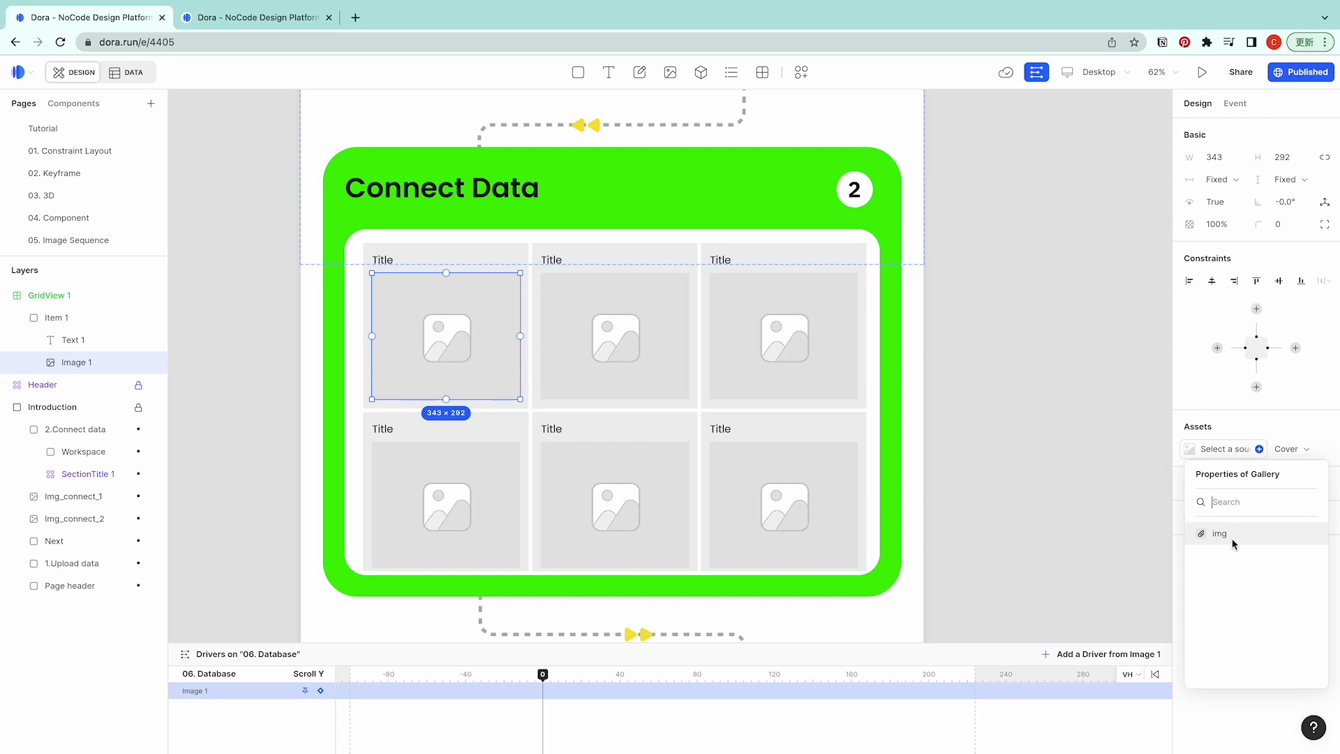
{"action": "left_click", "coordinate": [1231, 535]}
{"action": "left_click", "coordinate": [1291, 454]}
{"action": "left_click", "coordinate": [1271, 496]}
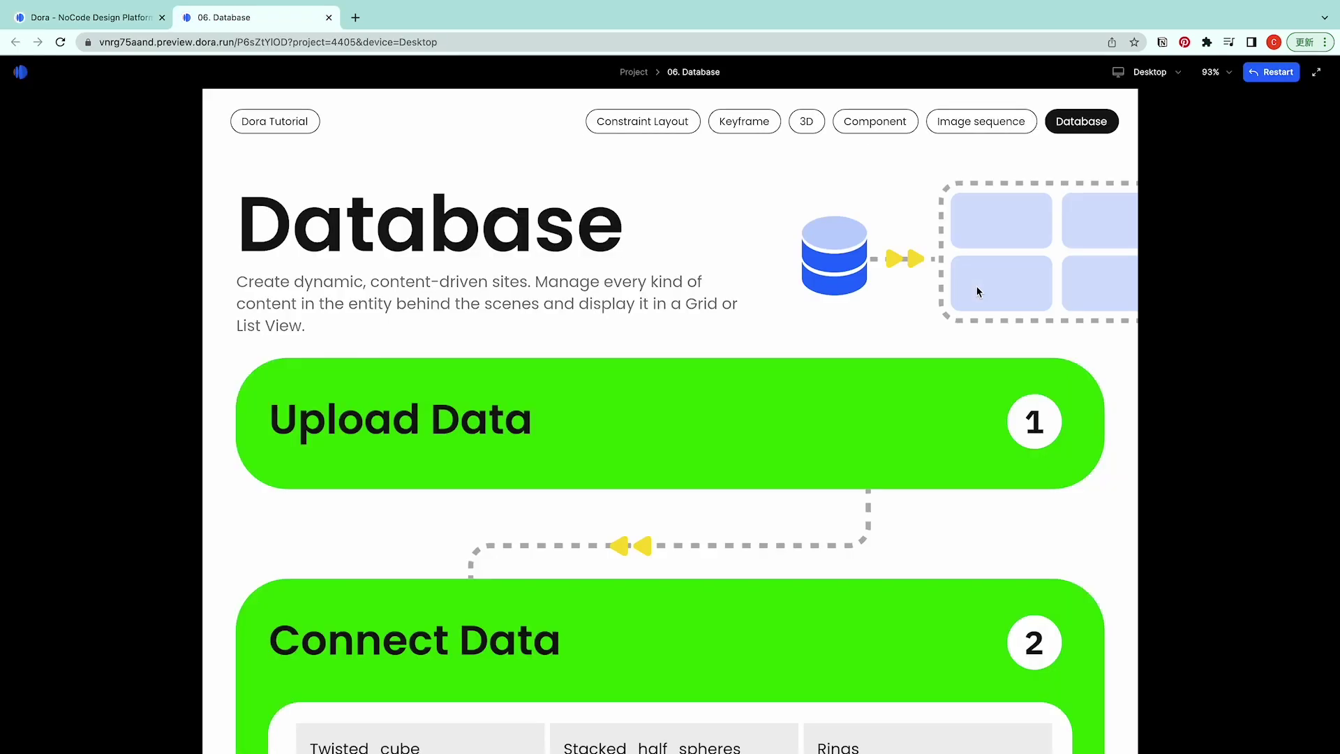
{"action": "scroll", "coordinate": [1072, 373], "scroll_direction": "down", "scroll_amount": 6}
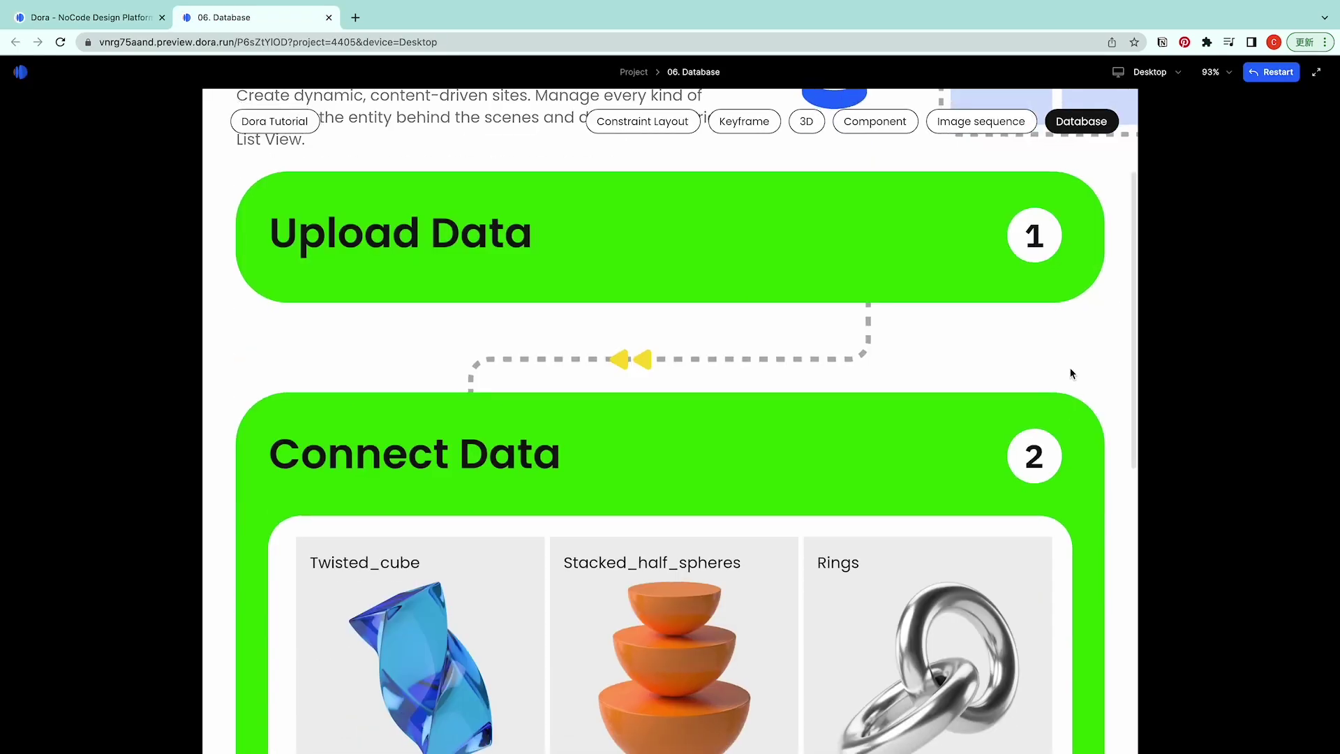
{"action": "scroll", "coordinate": [1115, 368], "scroll_direction": "down", "scroll_amount": 2}
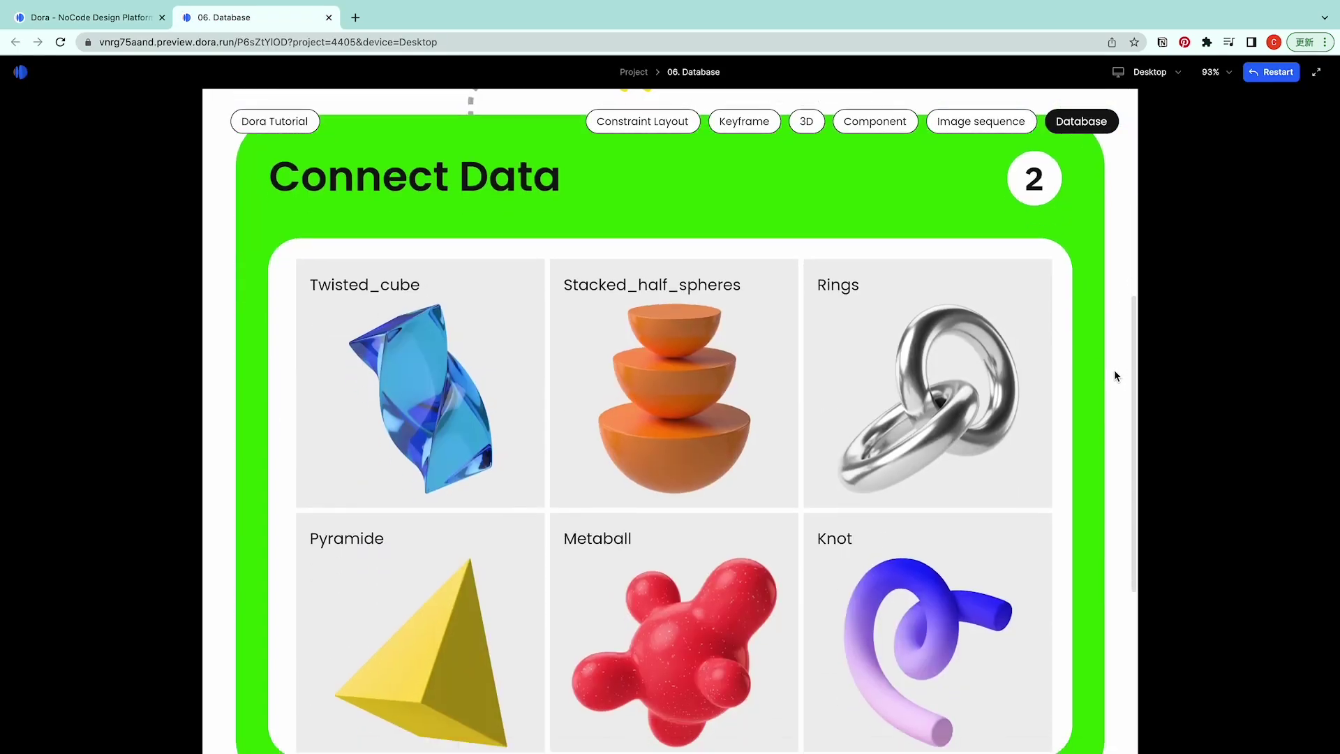
{"action": "scroll", "coordinate": [910, 347], "scroll_direction": "down", "scroll_amount": 8}
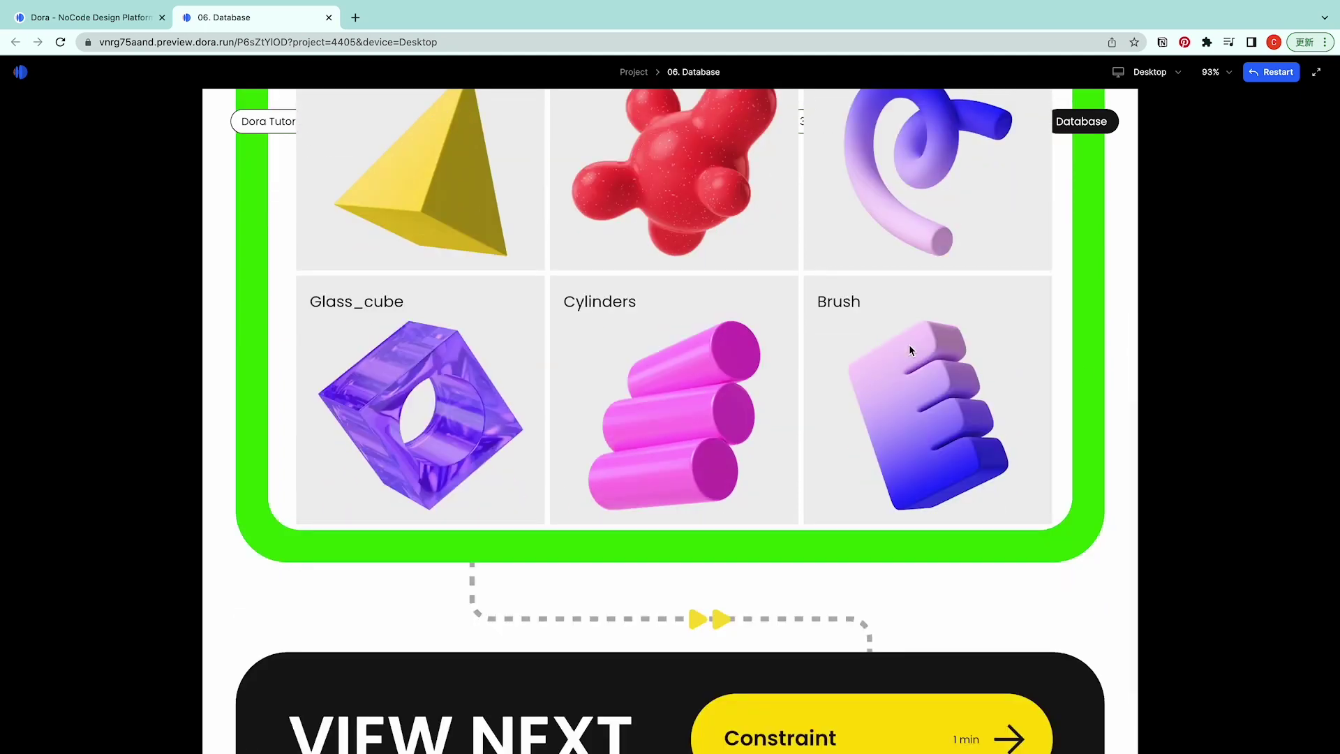
{"action": "key", "text": "ctrl+shift+Tab"}
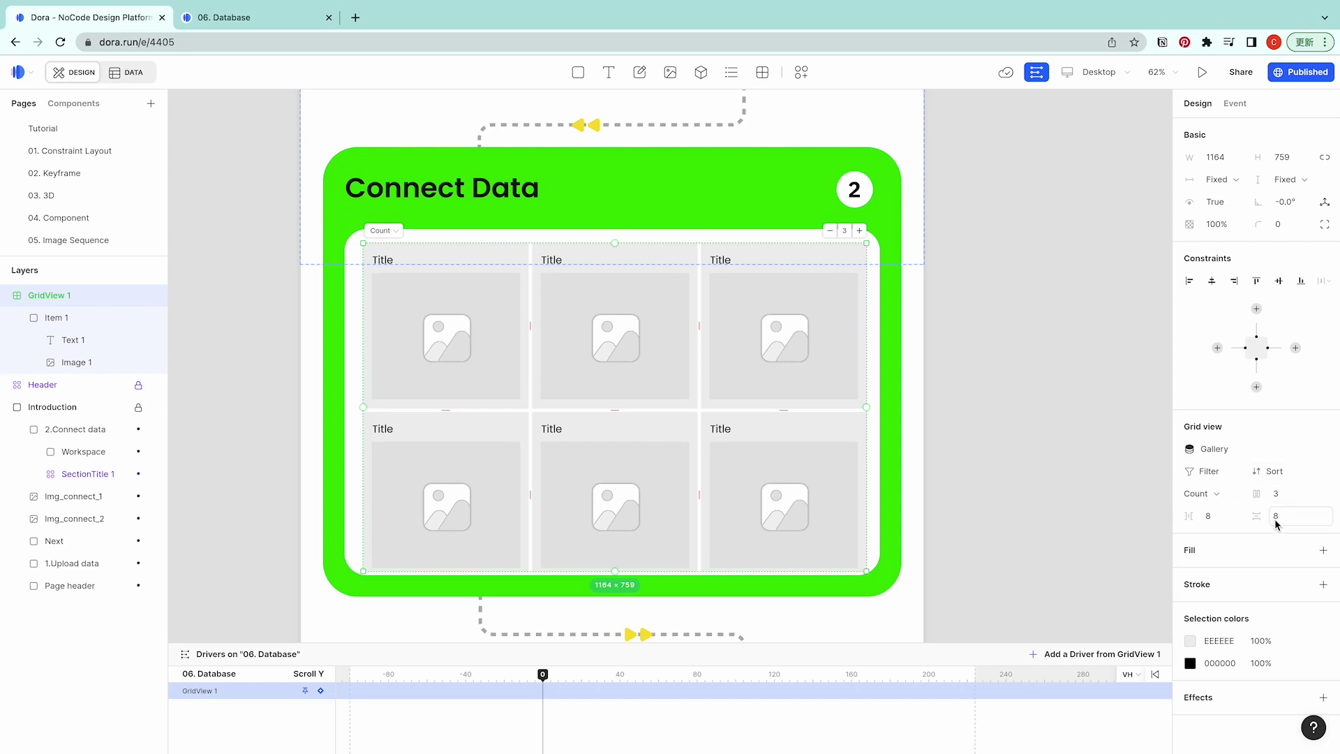
Add a grid filter keeping only items with sequence Less Than 5.
{"action": "left_click", "coordinate": [1207, 472]}
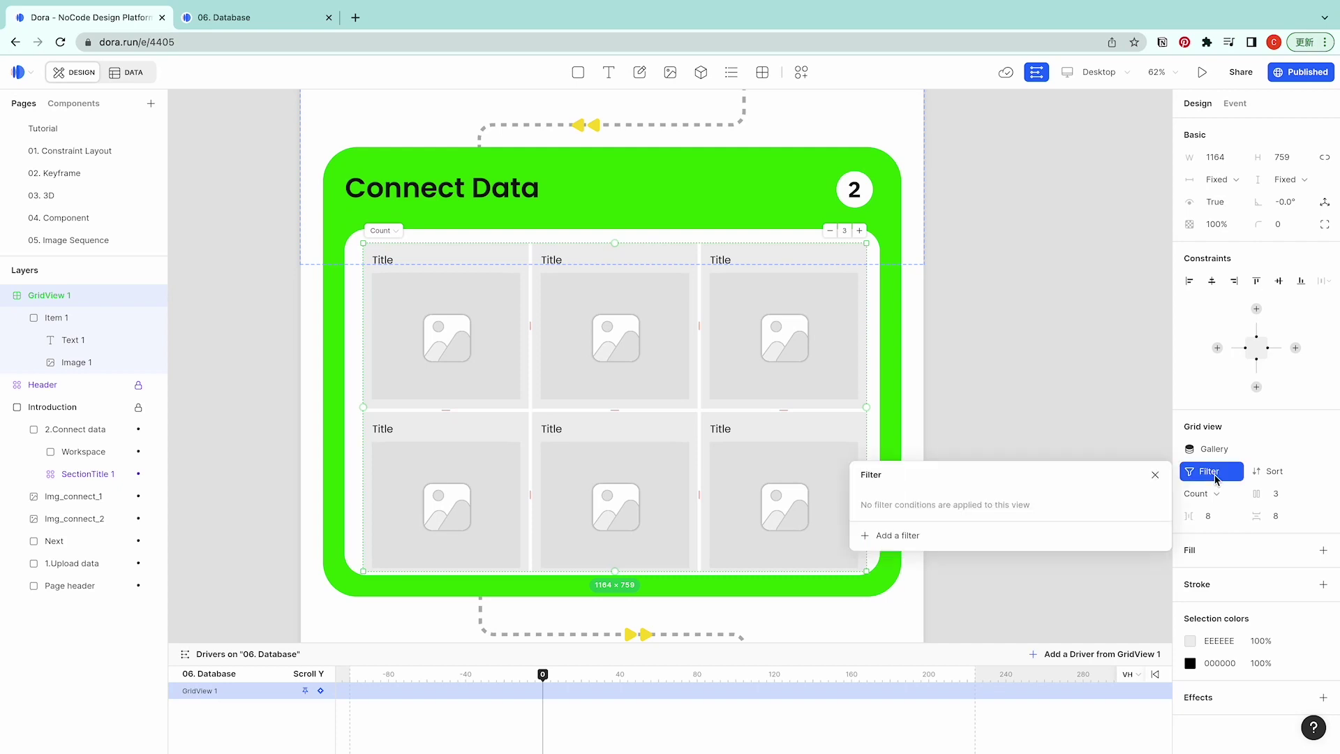
{"action": "left_click", "coordinate": [872, 536]}
{"action": "left_click", "coordinate": [970, 512]}
{"action": "left_click", "coordinate": [951, 551]}
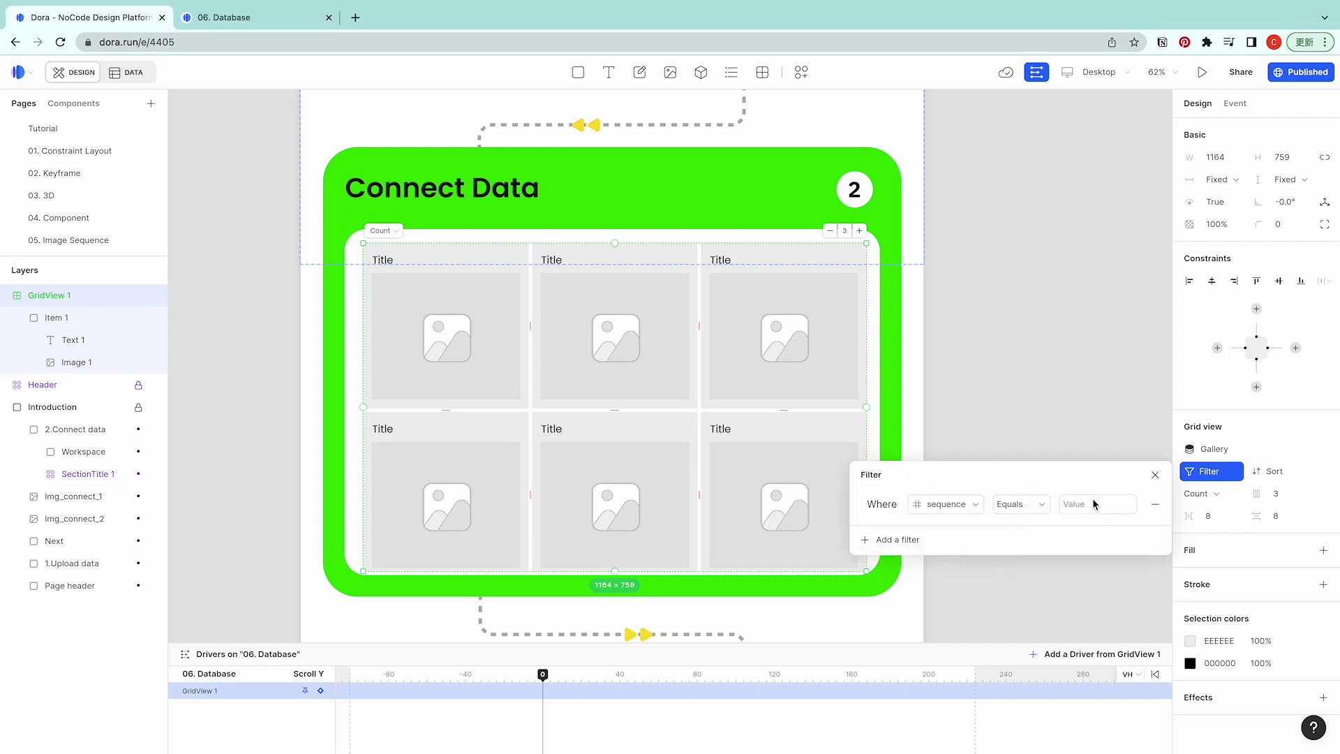
{"action": "left_click", "coordinate": [1034, 508]}
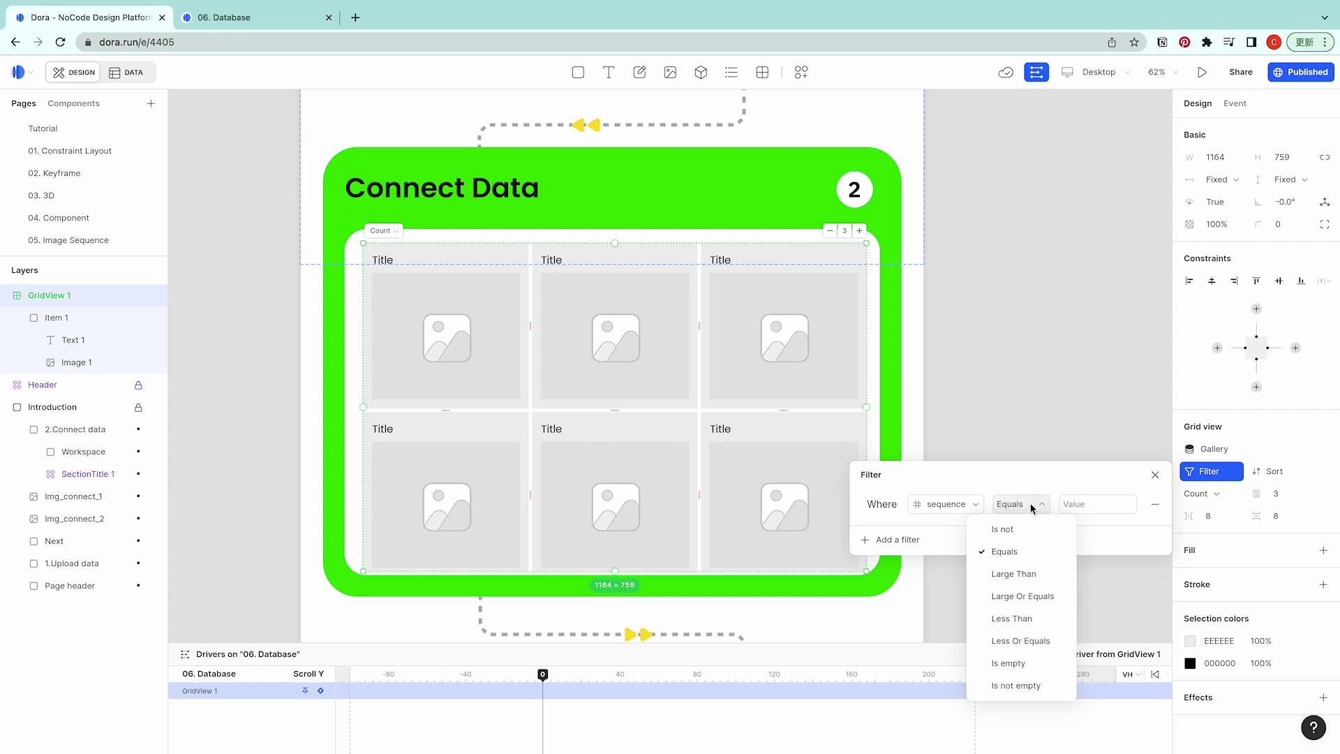
{"action": "left_click", "coordinate": [1044, 618]}
{"action": "left_click", "coordinate": [1084, 505]}
{"action": "type", "text": "5"}
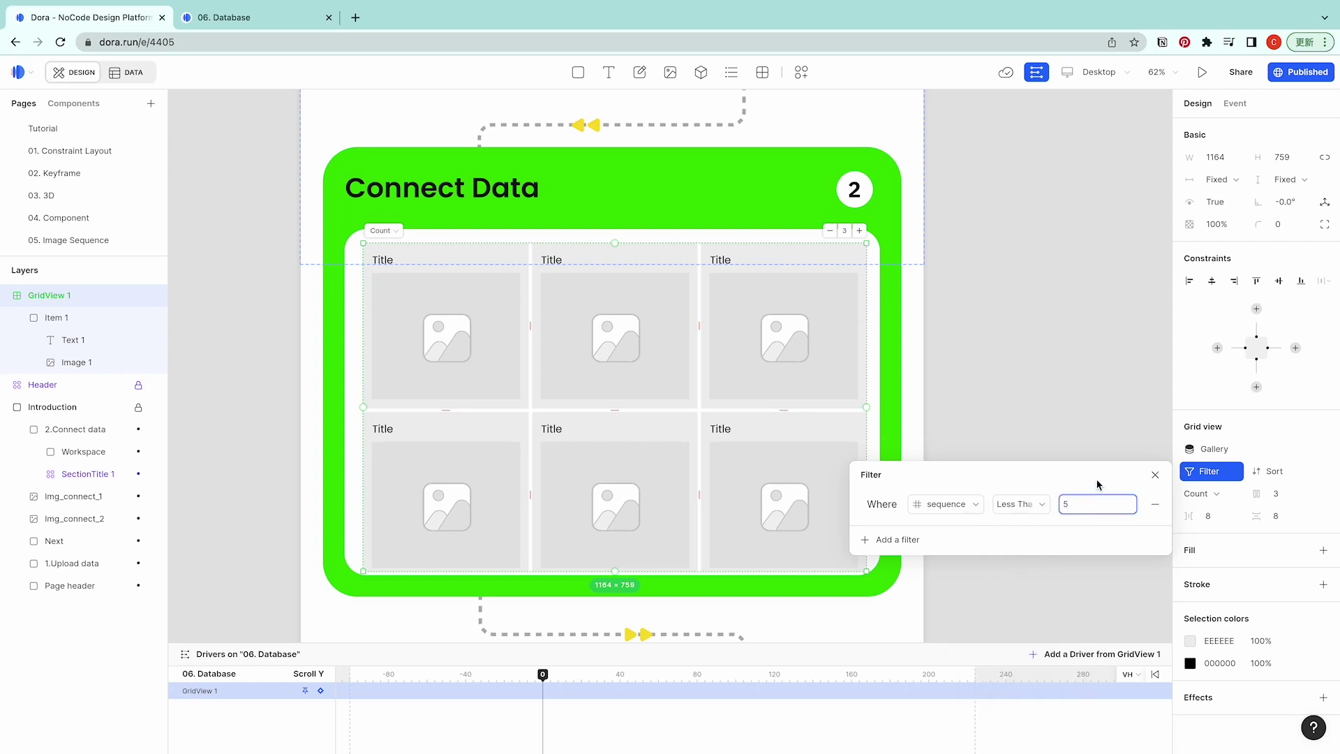
{"action": "key", "text": "Return"}
{"action": "left_click", "coordinate": [1142, 578]}
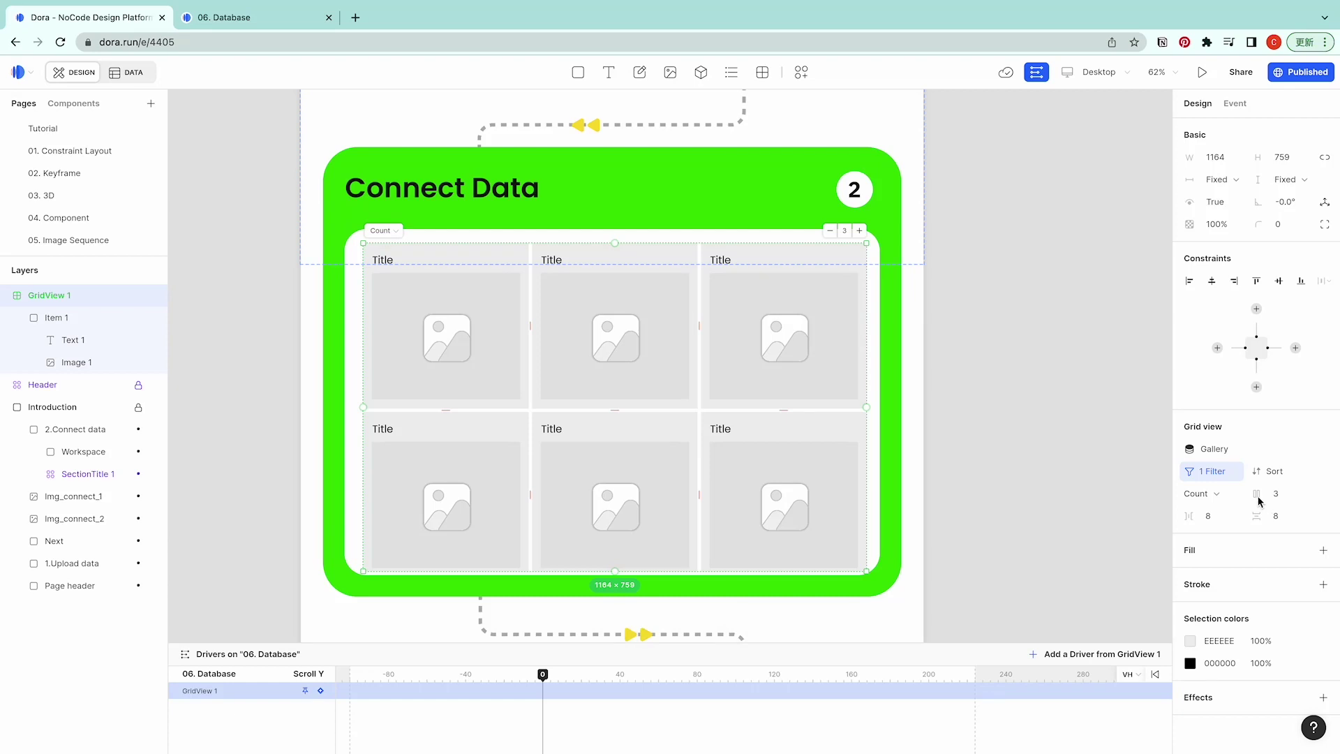
Set the grid's horizontal and vertical gaps to 10.
{"action": "left_click", "coordinate": [1227, 517]}
{"action": "key", "text": "Return"}
{"action": "left_click", "coordinate": [1291, 517]}
{"action": "key", "text": "Return"}
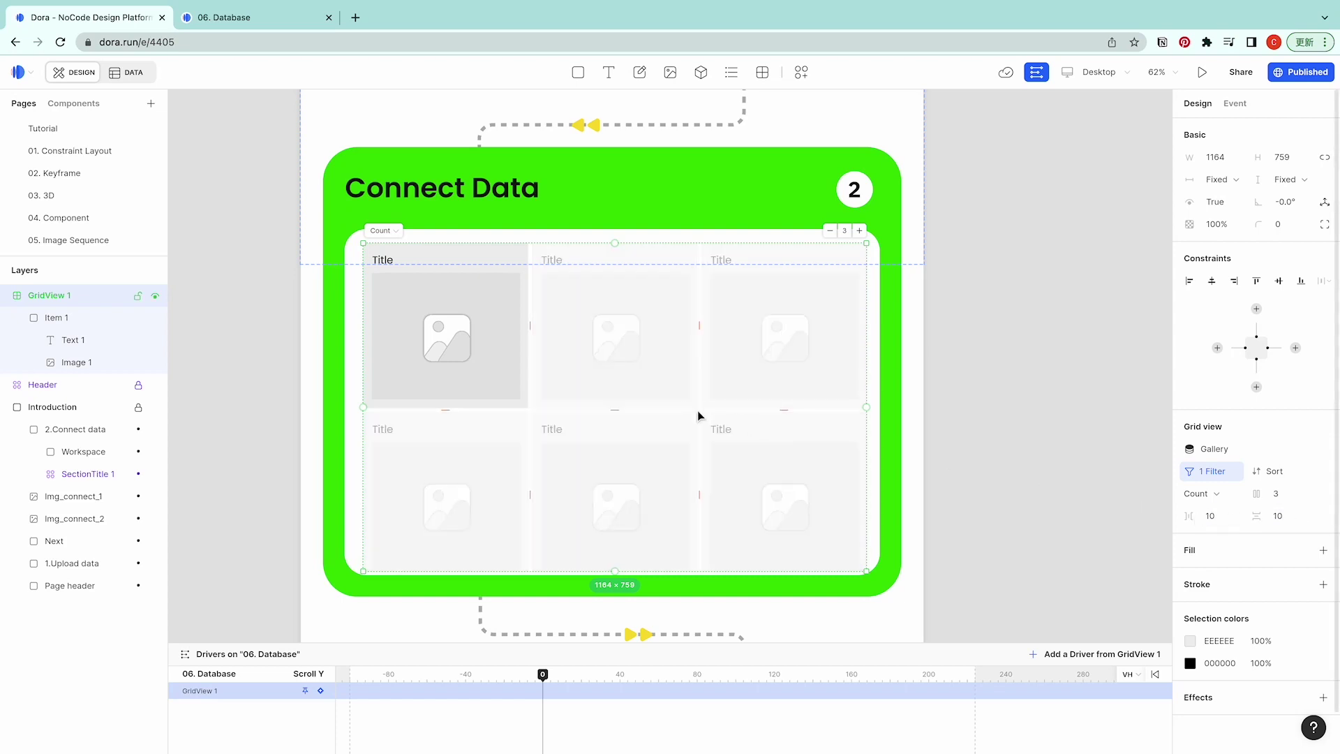
Preview the 06. Database page's four filtered items, Twisted_cube to Pyramide, then return to the editor.
{"action": "left_click", "coordinate": [1047, 302]}
{"action": "key", "text": "ctrl+Tab"}
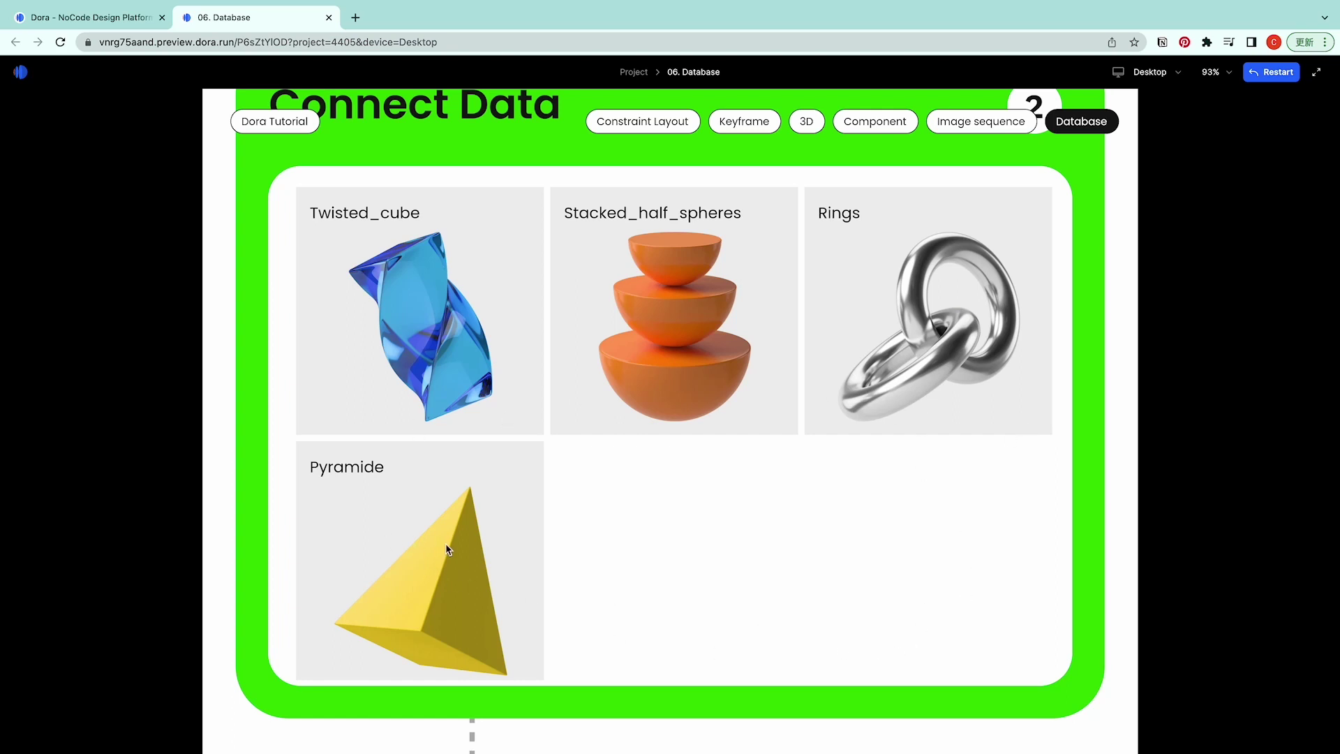
{"action": "key", "text": "ctrl+shift+Tab"}
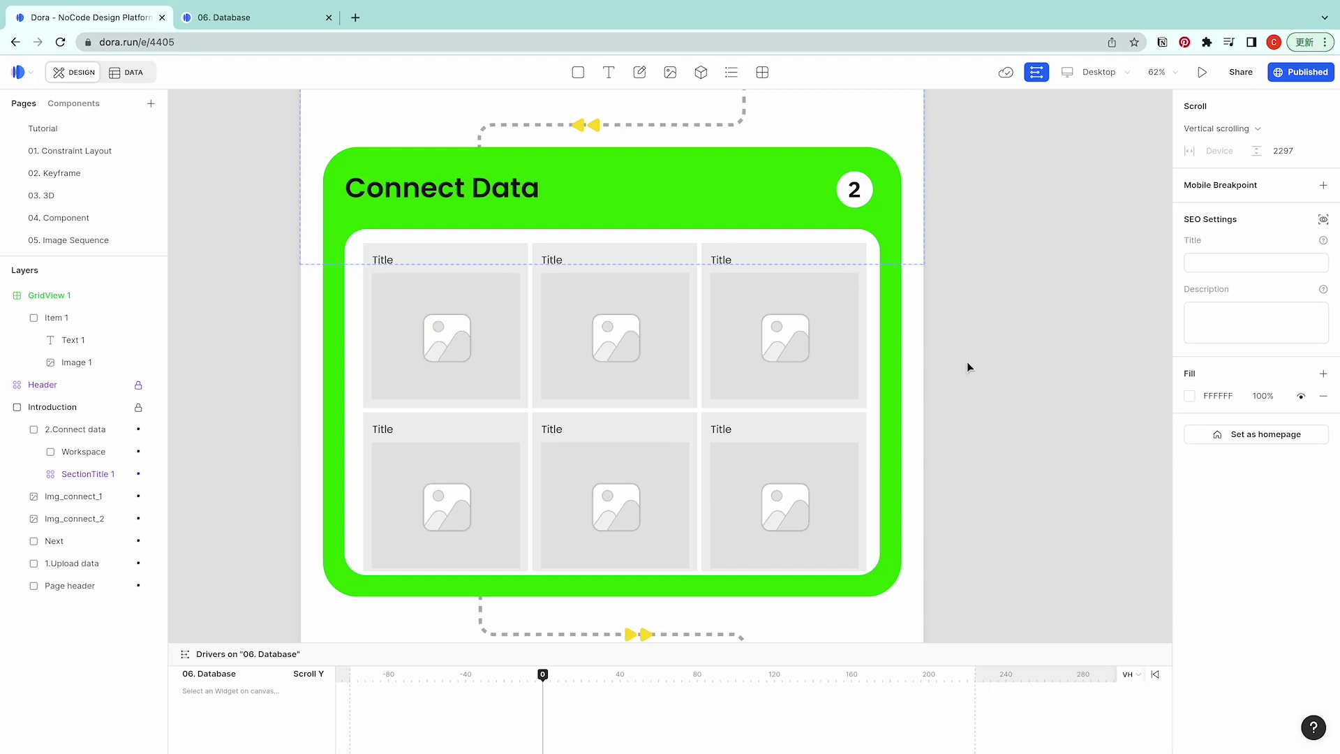